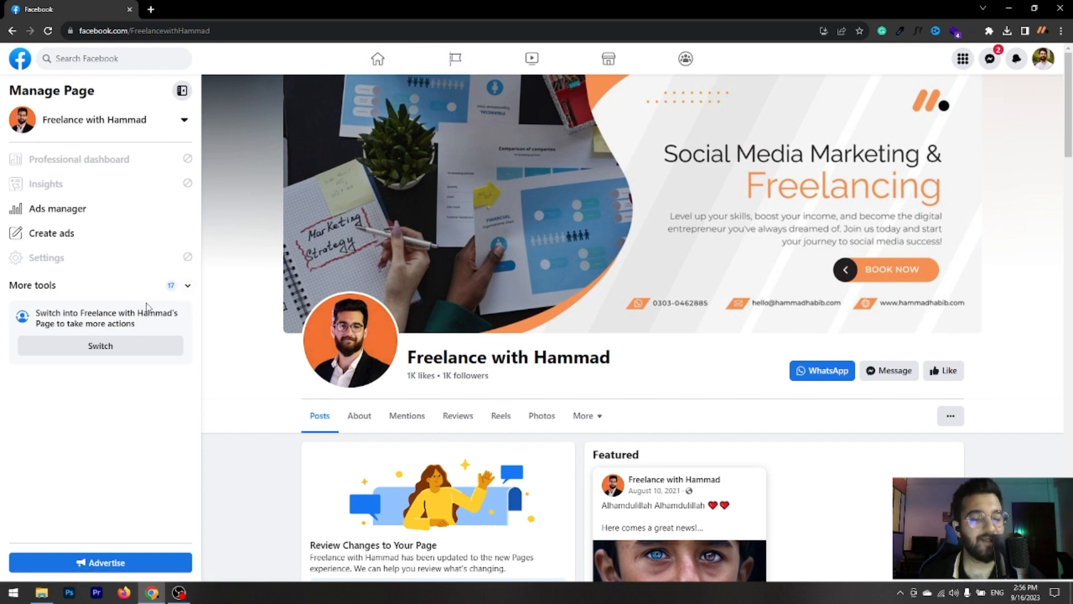
- Open Meta Business Suite from the page's additional tools and go to its People settings, dismissing the access confirmation
{"action": "left_click", "coordinate": [188, 286]}
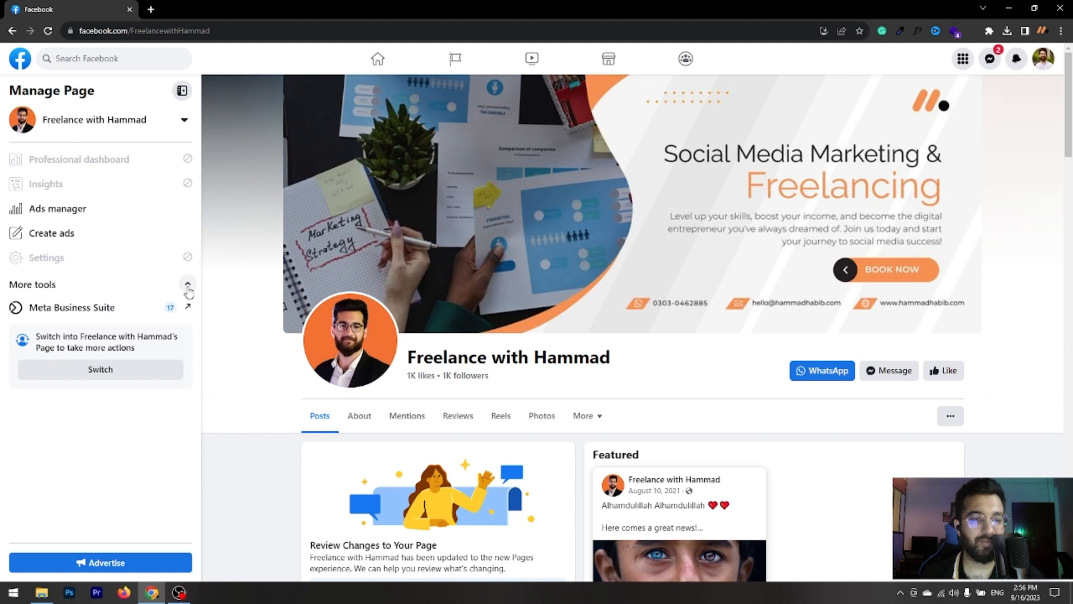
{"action": "left_click", "coordinate": [134, 315]}
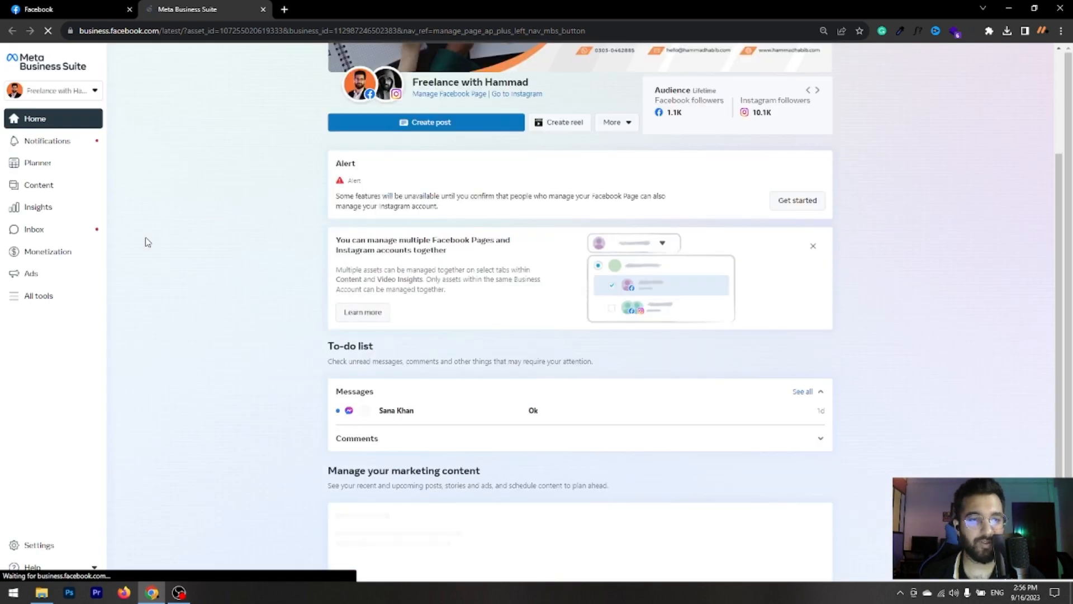
{"action": "left_click", "coordinate": [65, 9]}
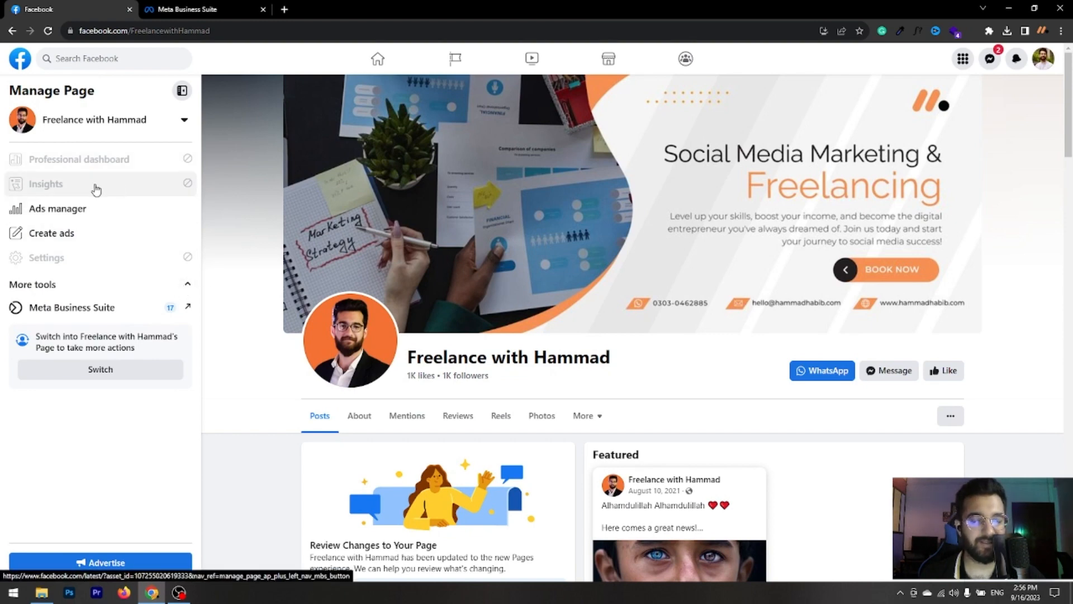
{"action": "left_click", "coordinate": [197, 10]}
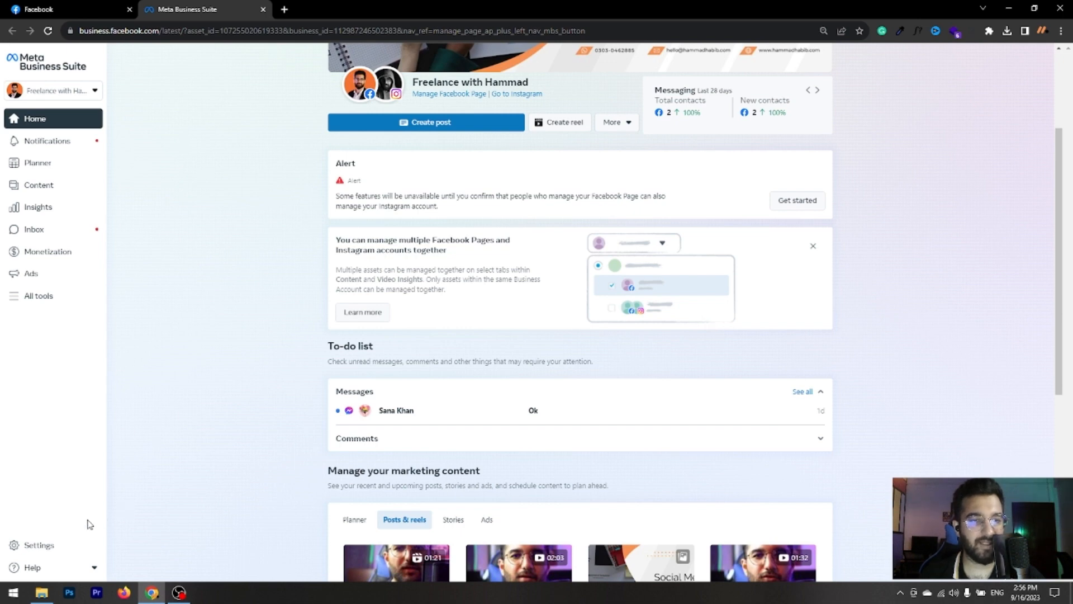
{"action": "left_click", "coordinate": [38, 548]}
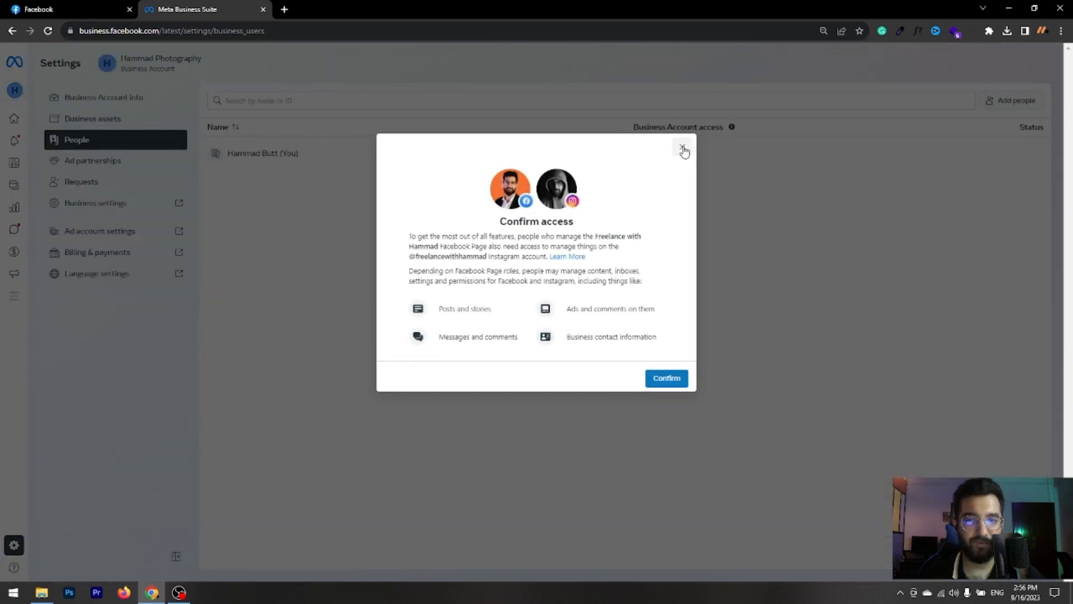
{"action": "left_click", "coordinate": [682, 148]}
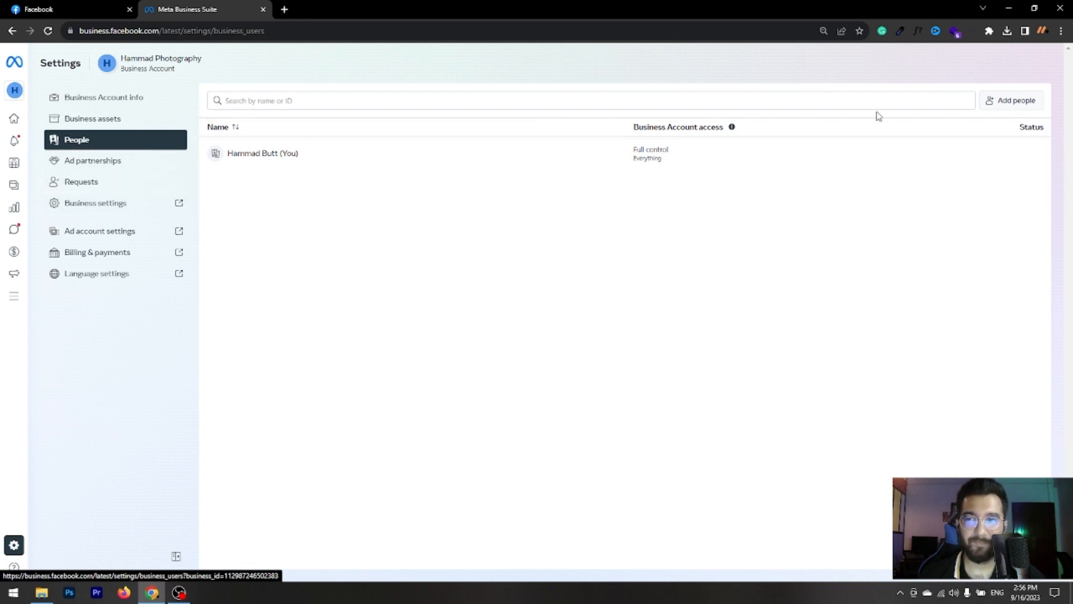
- Start a new people invitation for the business account, enter the invitee's email address and proceed to the access options
{"action": "left_click", "coordinate": [1020, 106]}
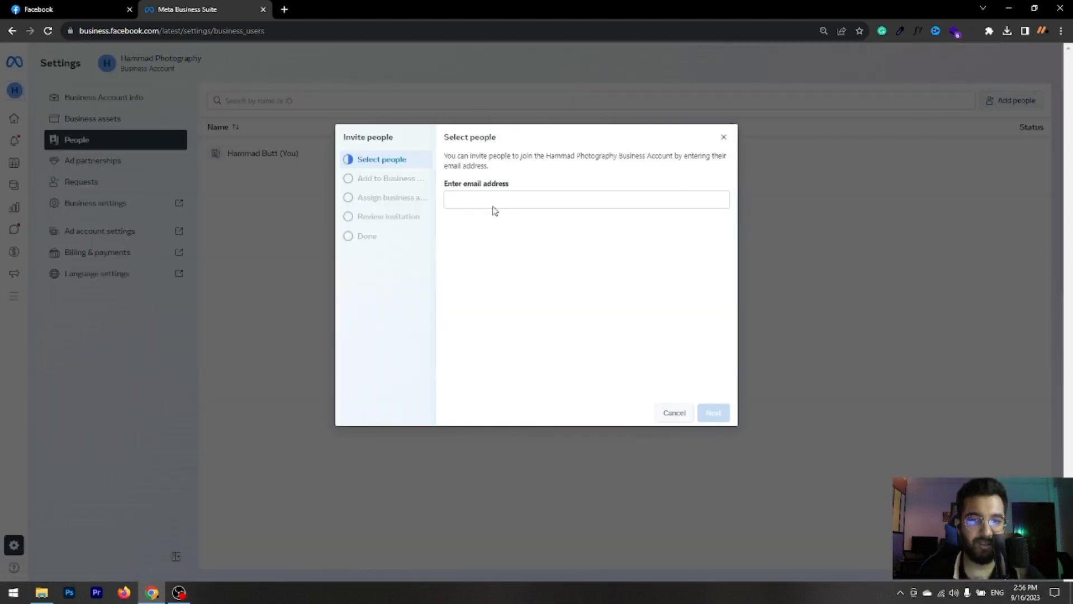
{"action": "left_click", "coordinate": [501, 196]}
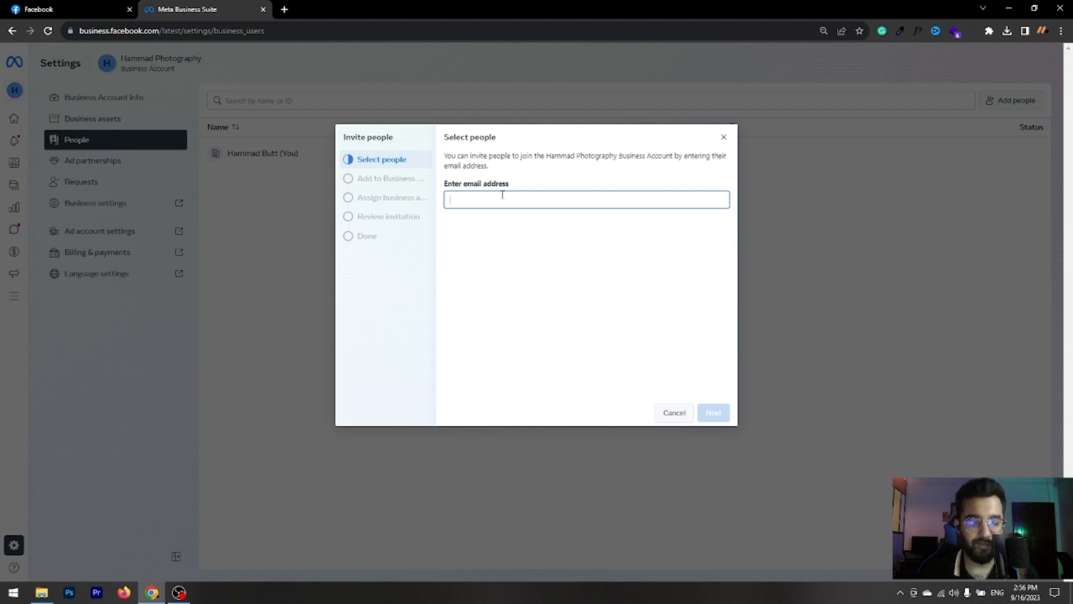
{"action": "type", "text": "Hammad"}
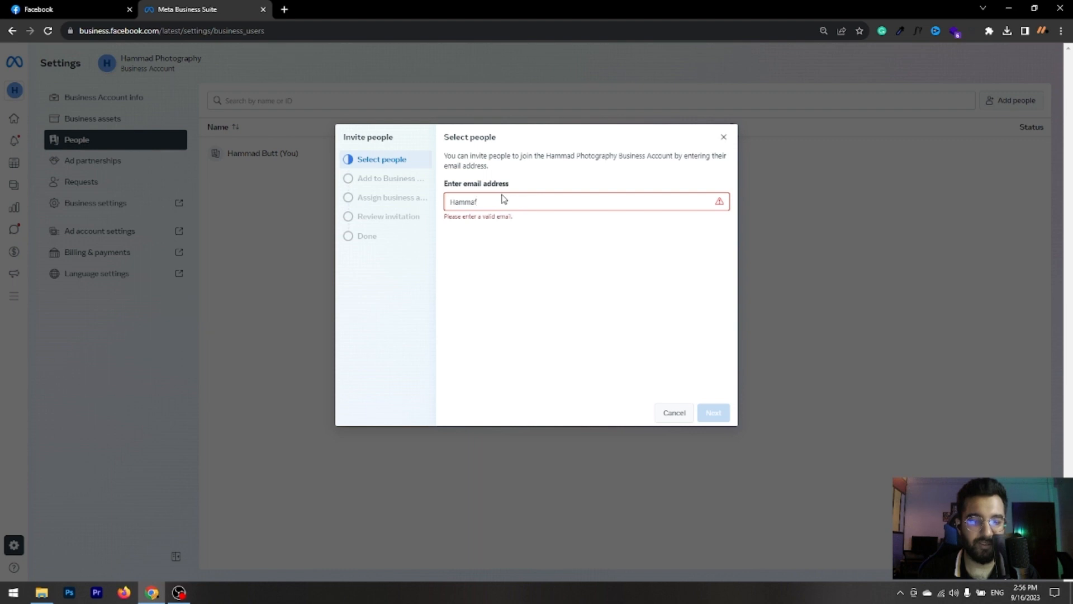
{"action": "key", "text": "BackSpace"}
{"action": "key", "text": "BackSpace"}
{"action": "key", "text": "BackSpace"}
{"action": "key", "text": "BackSpace"}
{"action": "key", "text": "BackSpace"}
{"action": "key", "text": "BackSpace"}
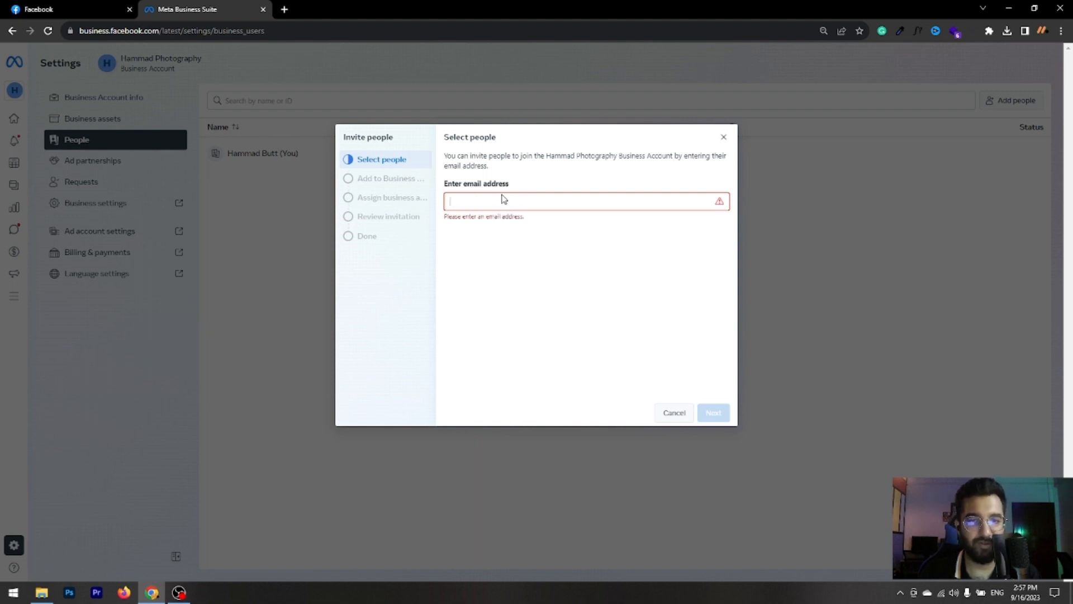
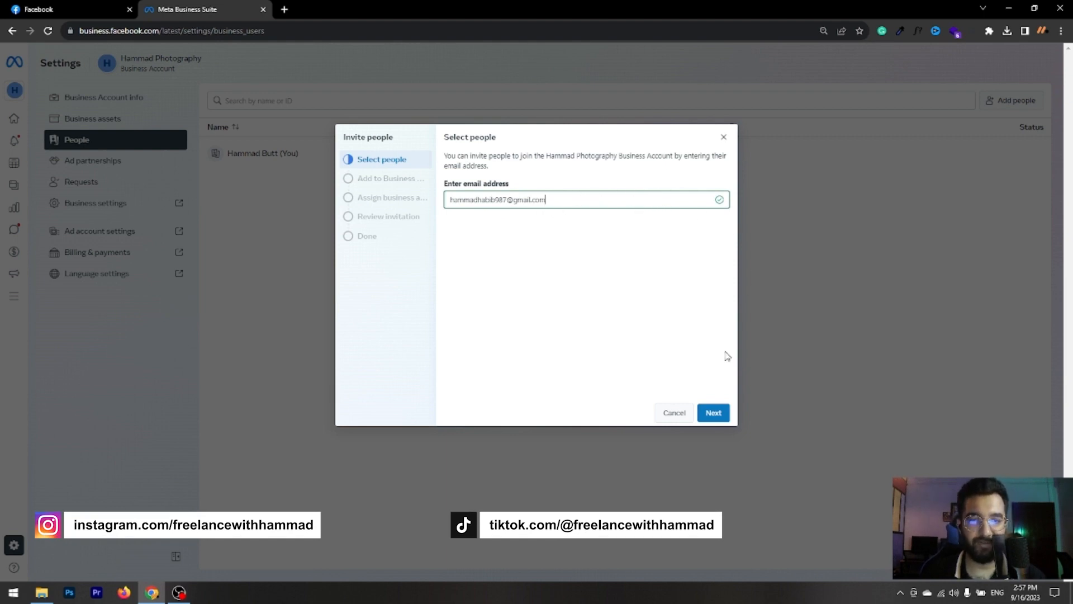
{"action": "left_click", "coordinate": [717, 414]}
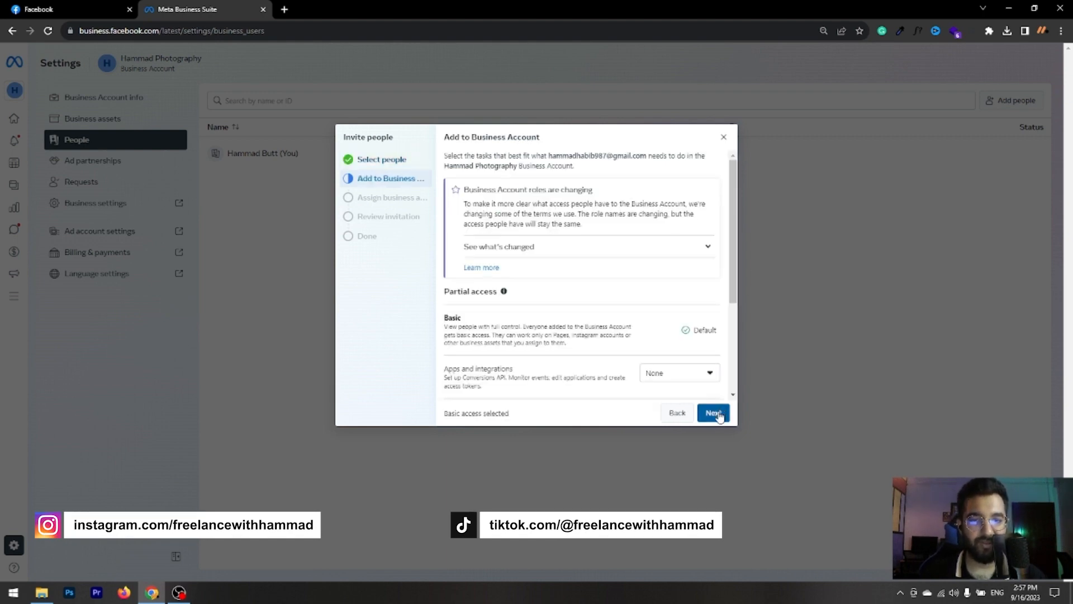
- Give the invitee full control of the business account by setting Everything to Manage
{"action": "scroll", "coordinate": [678, 349], "scroll_direction": "down", "scroll_amount": 1}
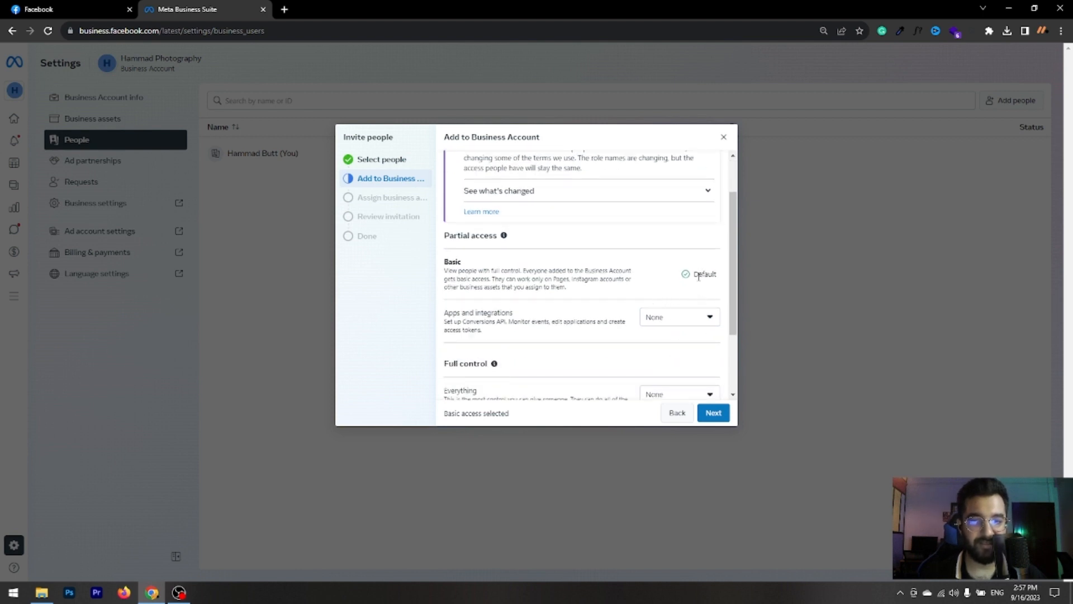
{"action": "scroll", "coordinate": [678, 304], "scroll_direction": "down", "scroll_amount": 2}
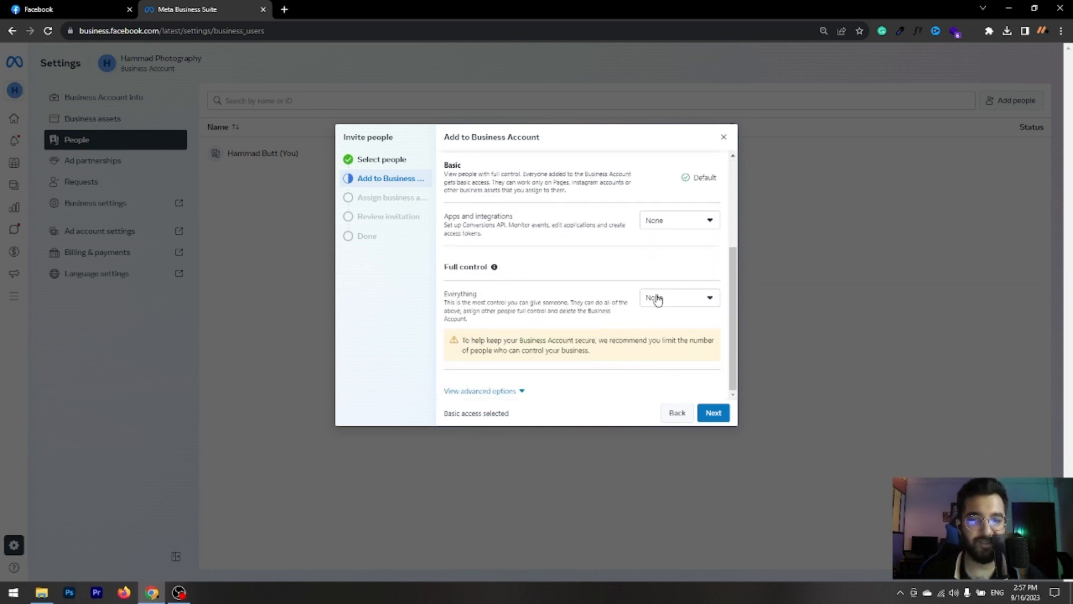
{"action": "left_click", "coordinate": [694, 305]}
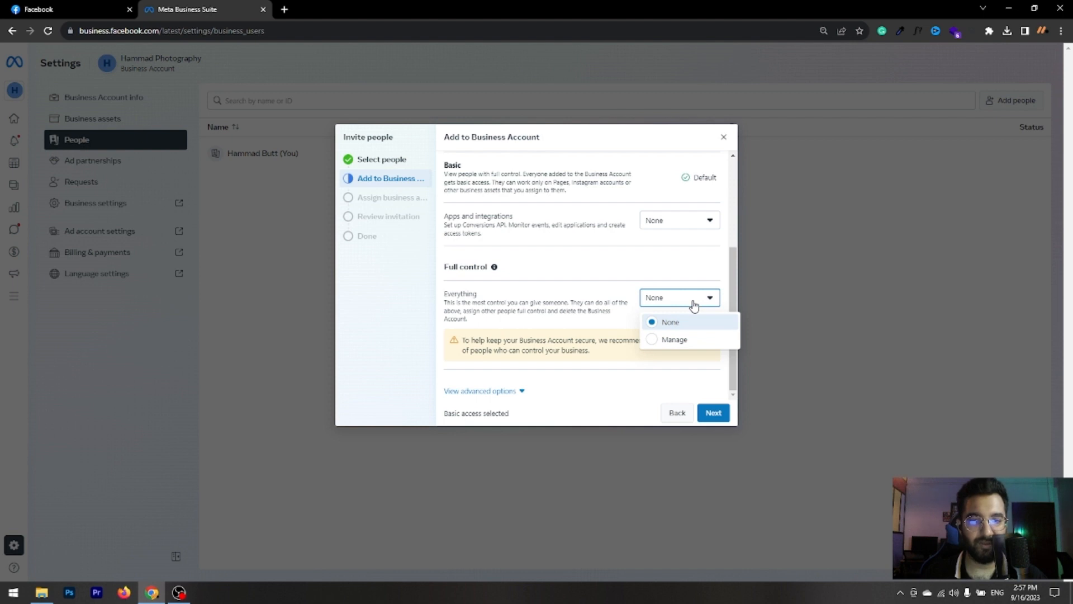
{"action": "left_click", "coordinate": [665, 341]}
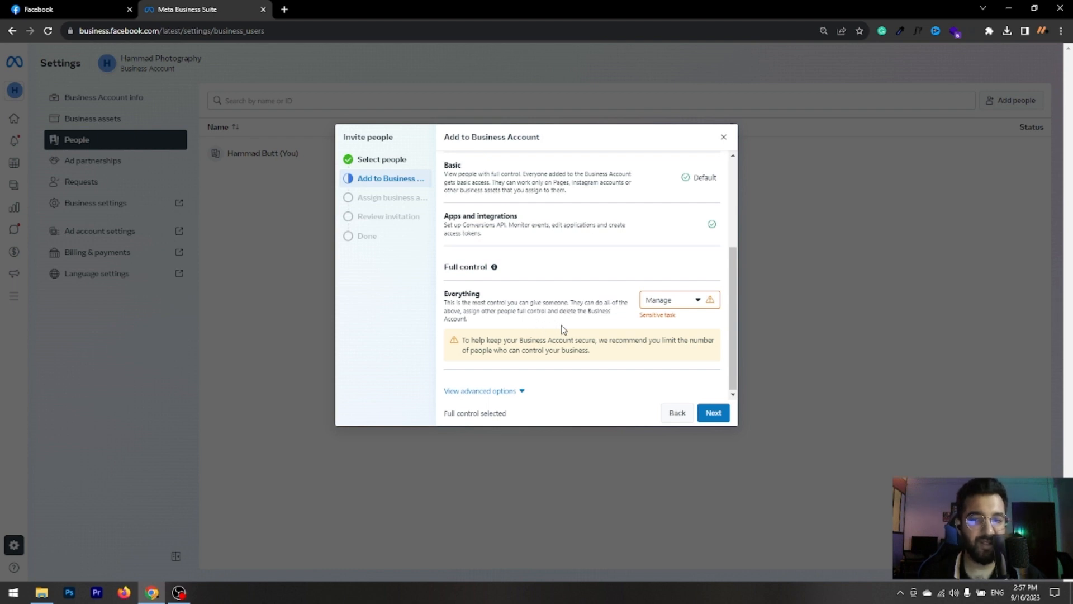
- Expand the advanced access options, dismiss their explanation, review the access settings and continue to business asset assignment
{"action": "left_click", "coordinate": [516, 391]}
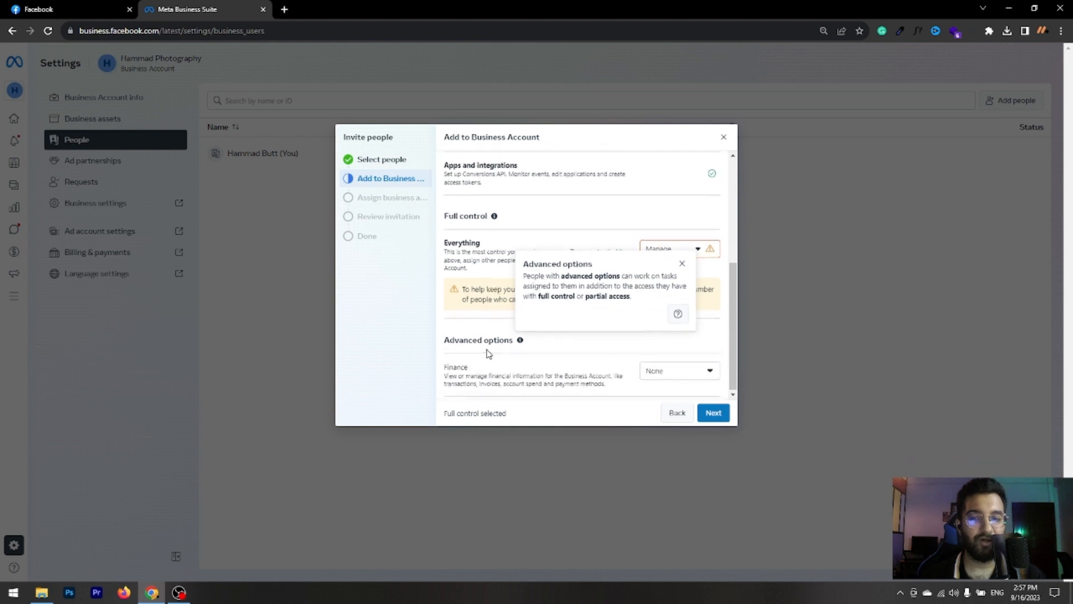
{"action": "scroll", "coordinate": [487, 349], "scroll_direction": "down", "scroll_amount": 1}
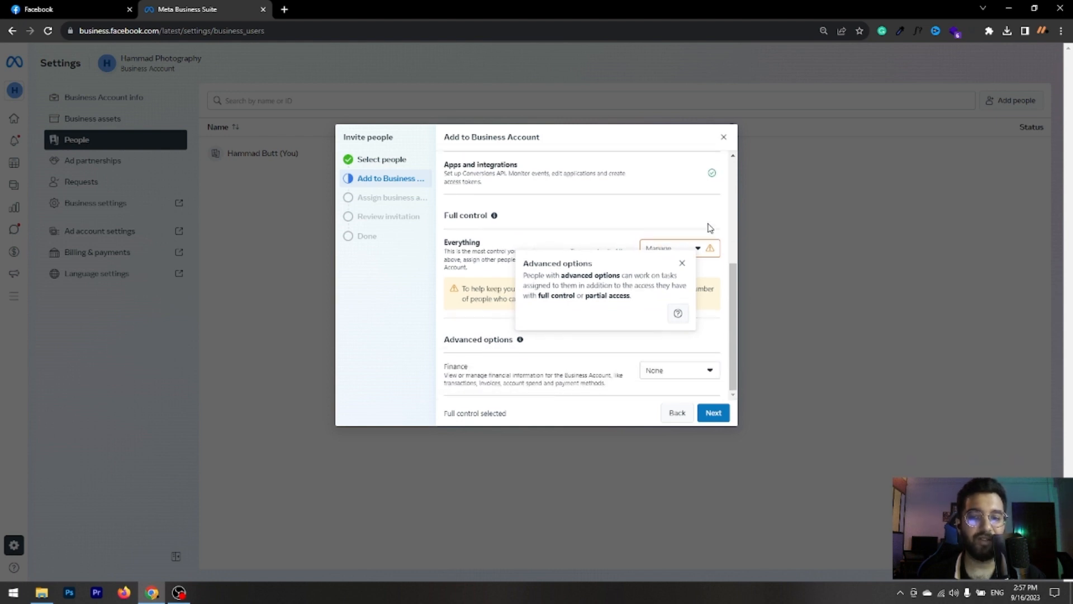
{"action": "left_click", "coordinate": [682, 264]}
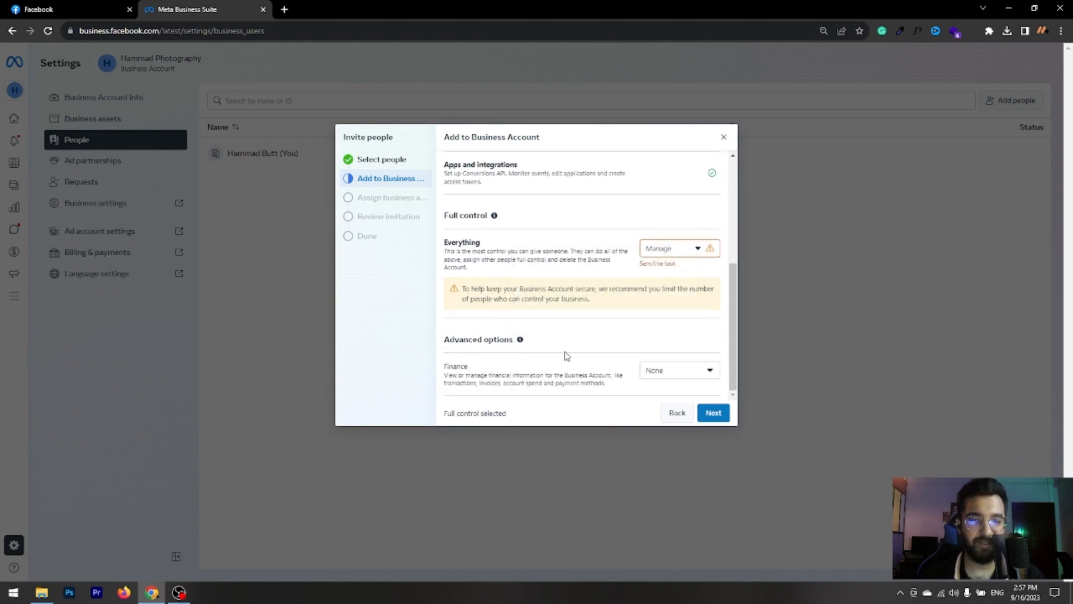
{"action": "scroll", "coordinate": [685, 367], "scroll_direction": "up", "scroll_amount": 4}
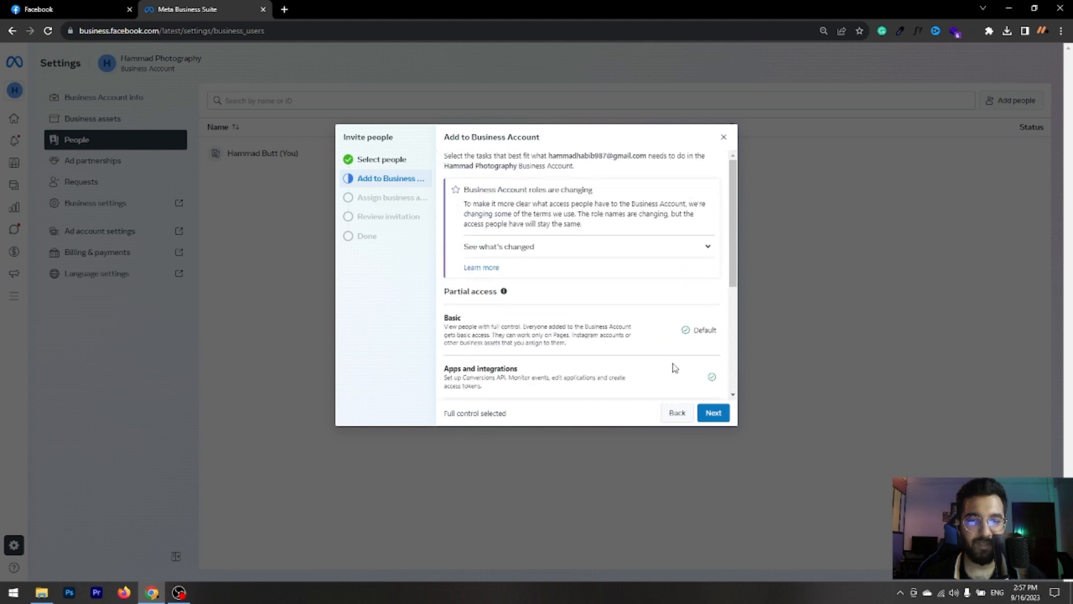
{"action": "scroll", "coordinate": [642, 351], "scroll_direction": "down", "scroll_amount": 4}
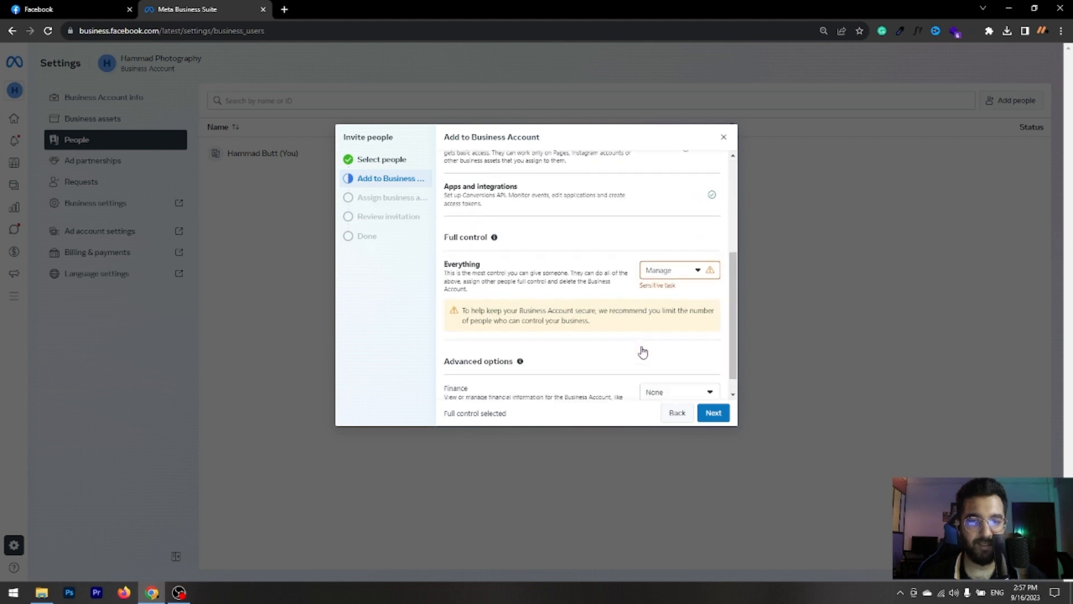
{"action": "left_click", "coordinate": [715, 415]}
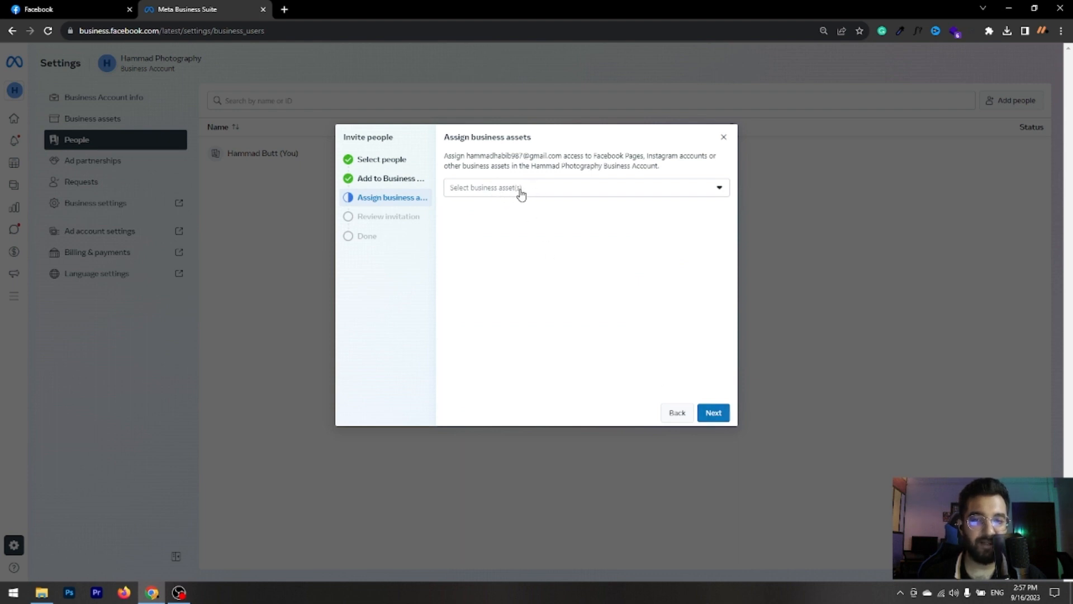
- Select the Facebook Page and the Instagram account as the business assets assigned to the invitee
{"action": "left_click", "coordinate": [555, 190]}
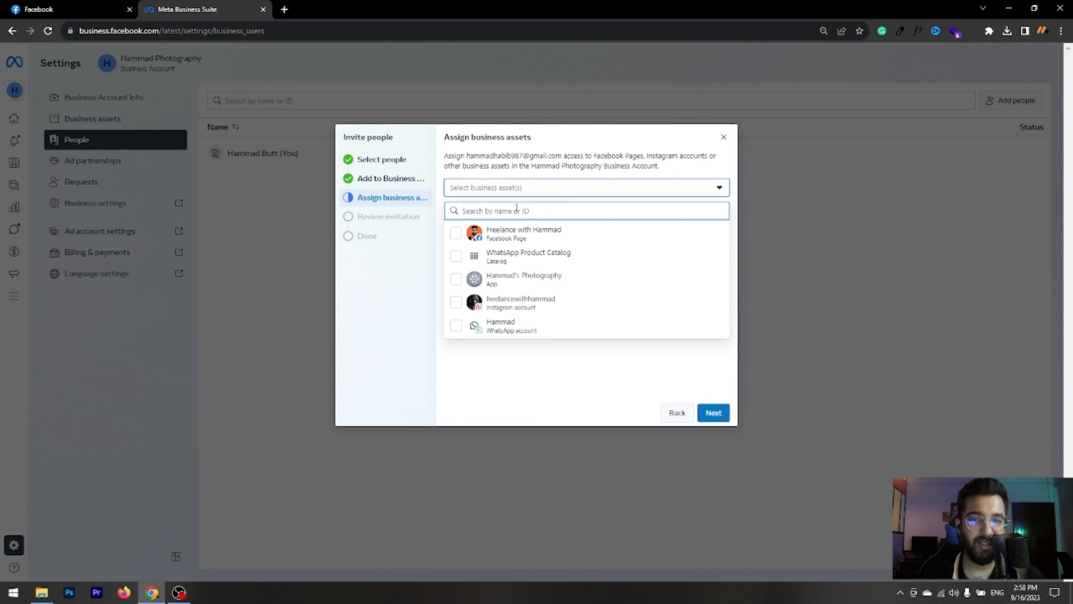
{"action": "left_click", "coordinate": [456, 235]}
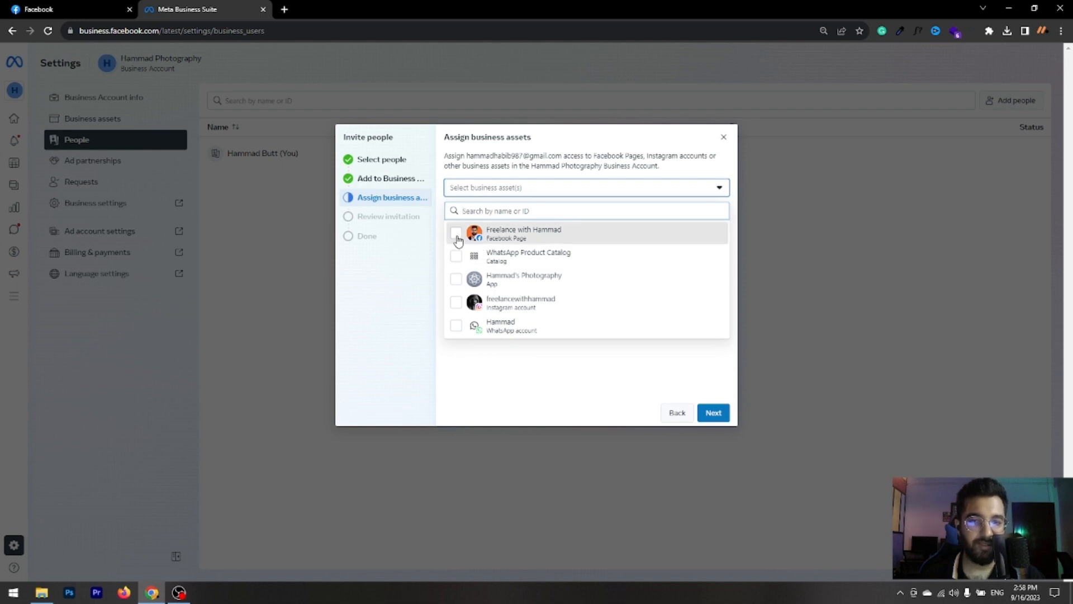
{"action": "left_click", "coordinate": [456, 305]}
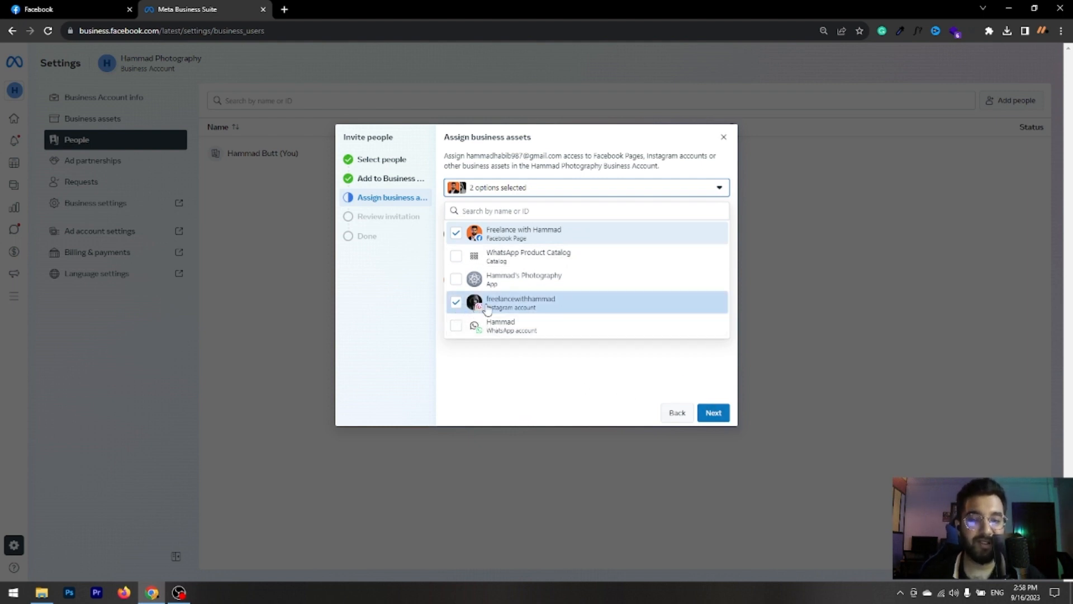
{"action": "left_click", "coordinate": [711, 193]}
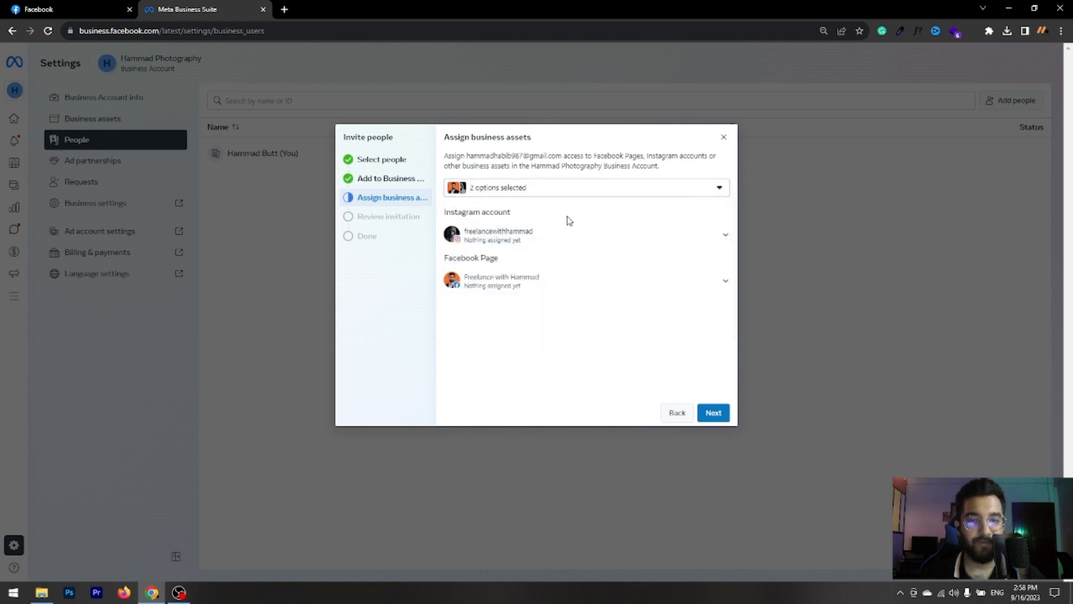
- Grant the invitee Insights, Ads, Content and Community activity access on the Instagram account
{"action": "left_click", "coordinate": [695, 240]}
{"action": "scroll", "coordinate": [632, 311], "scroll_direction": "down", "scroll_amount": 1}
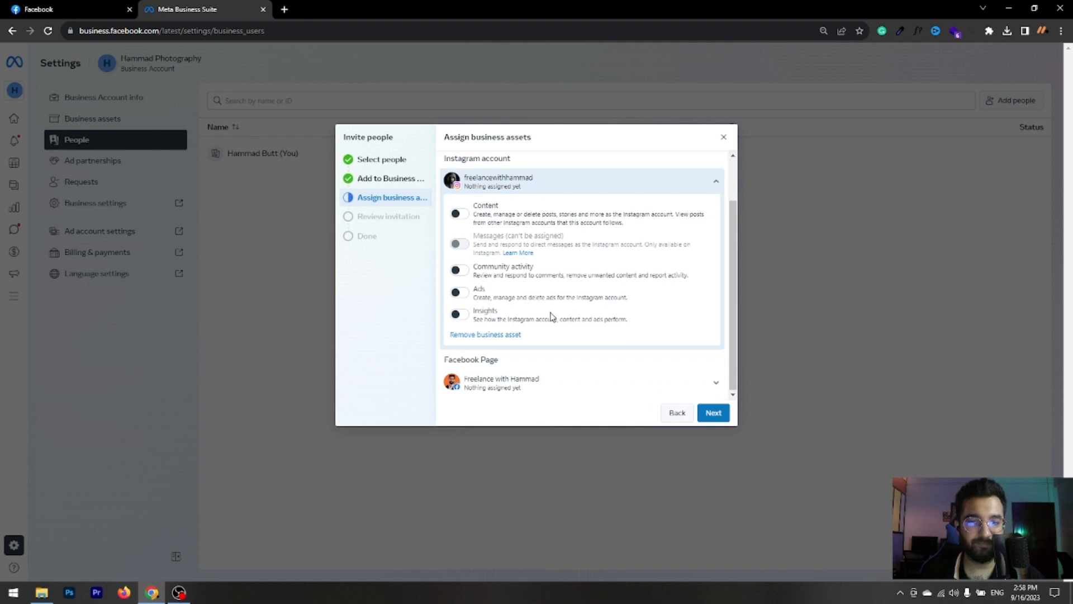
{"action": "left_click", "coordinate": [459, 314]}
{"action": "left_click", "coordinate": [460, 293]}
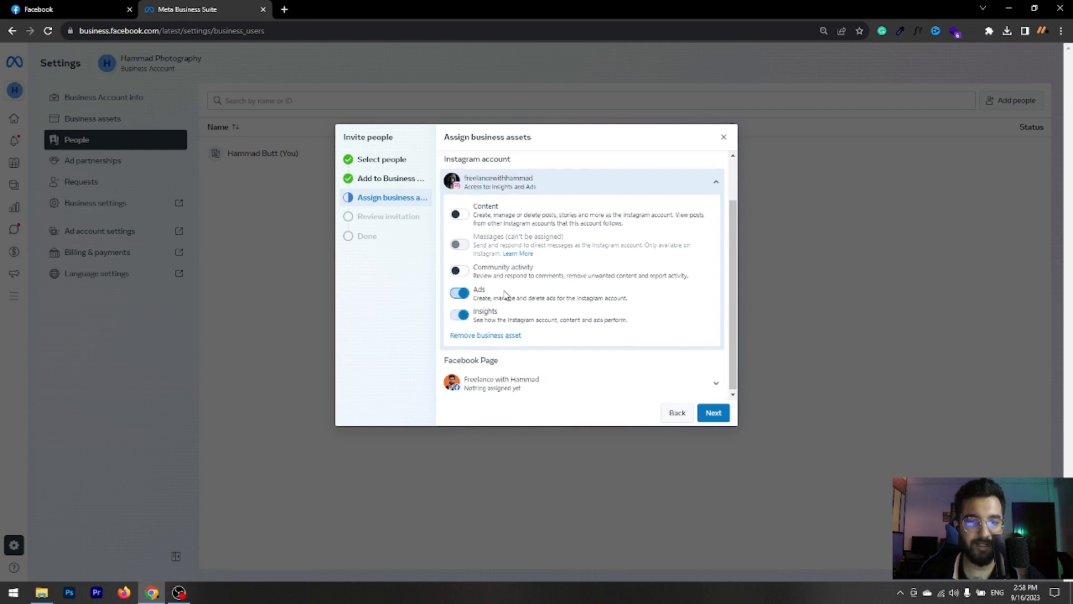
{"action": "scroll", "coordinate": [506, 295], "scroll_direction": "up", "scroll_amount": 1}
{"action": "left_click", "coordinate": [460, 267]}
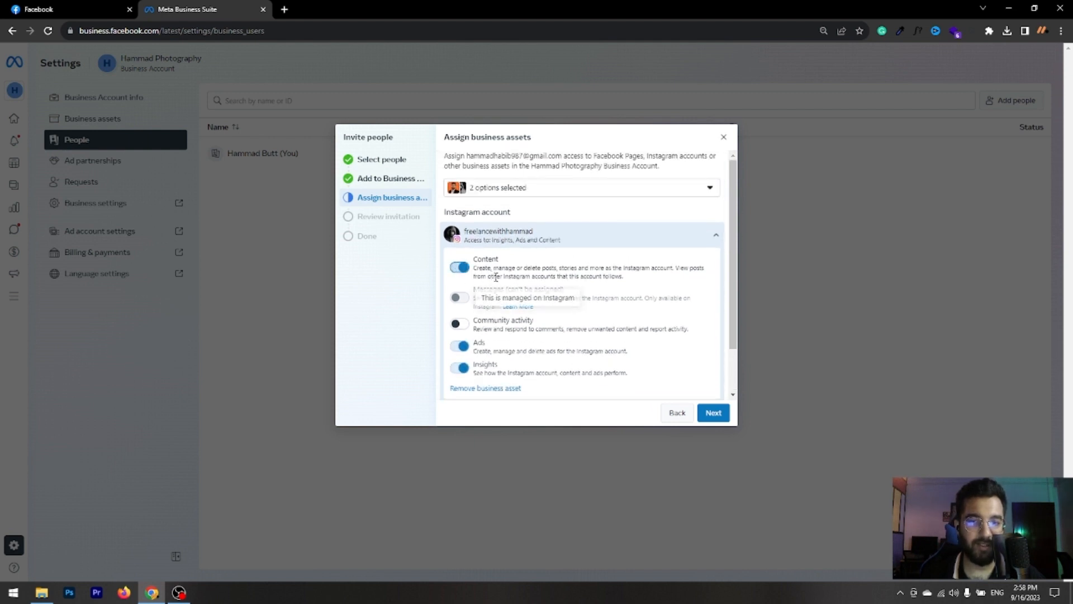
{"action": "left_click", "coordinate": [460, 324]}
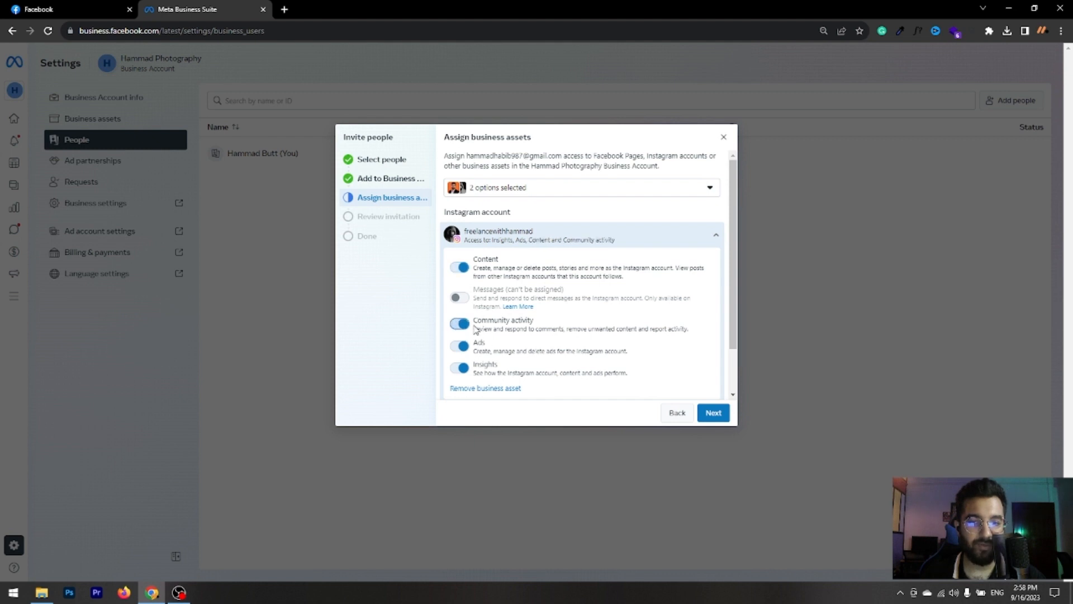
{"action": "scroll", "coordinate": [478, 333], "scroll_direction": "down", "scroll_amount": 1}
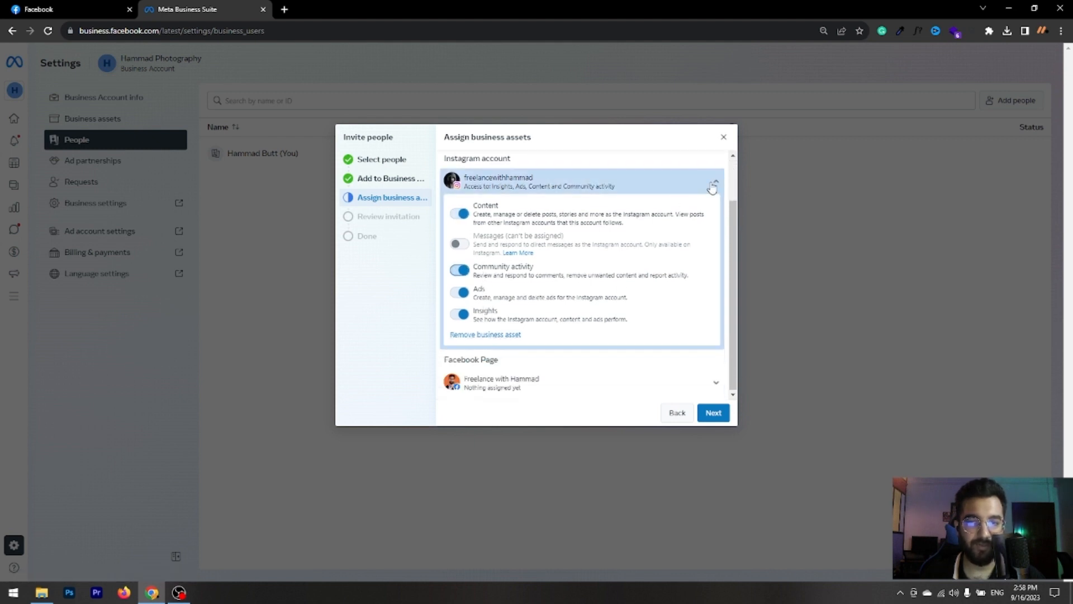
- Grant the invitee full control of the Facebook Page by enabling Everything for business tools and Facebook
{"action": "left_click", "coordinate": [713, 187]}
{"action": "left_click", "coordinate": [674, 290]}
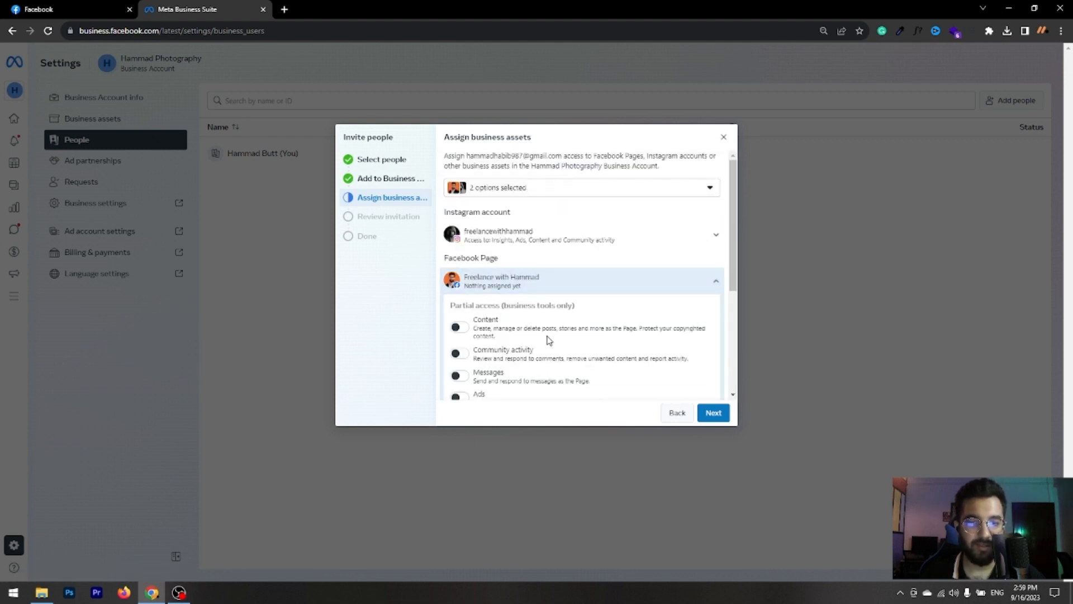
{"action": "scroll", "coordinate": [548, 340], "scroll_direction": "down", "scroll_amount": 2}
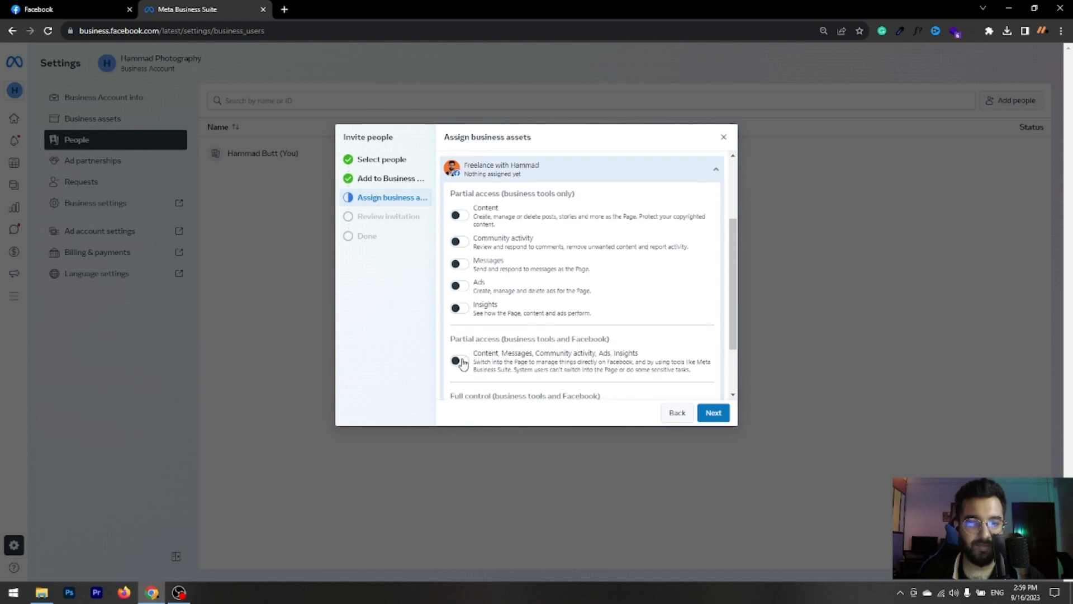
{"action": "scroll", "coordinate": [461, 363], "scroll_direction": "down", "scroll_amount": 2}
{"action": "left_click", "coordinate": [460, 350]}
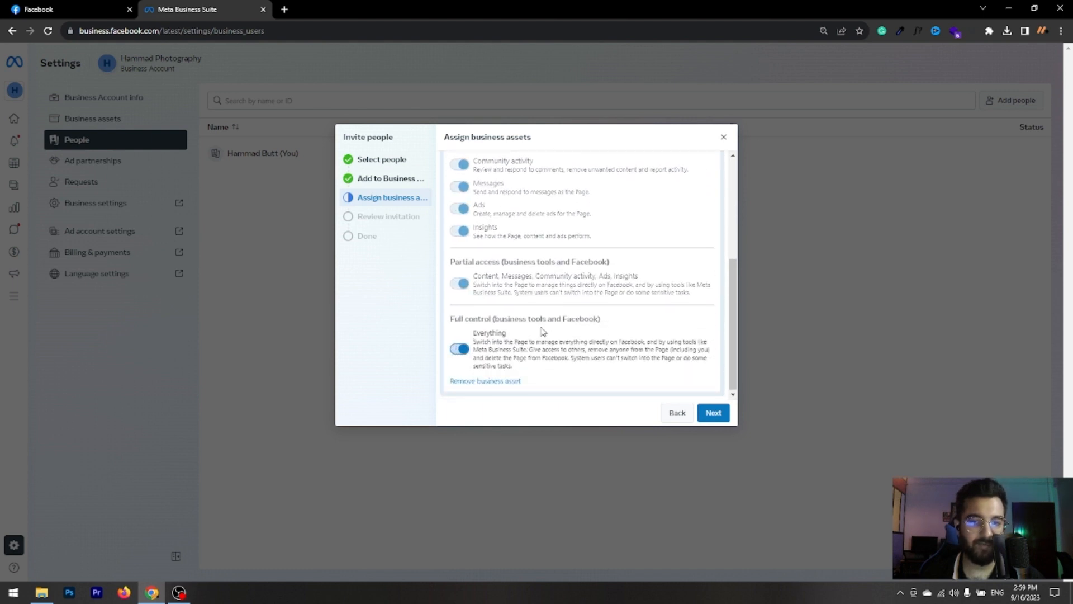
{"action": "scroll", "coordinate": [587, 340], "scroll_direction": "up", "scroll_amount": 2}
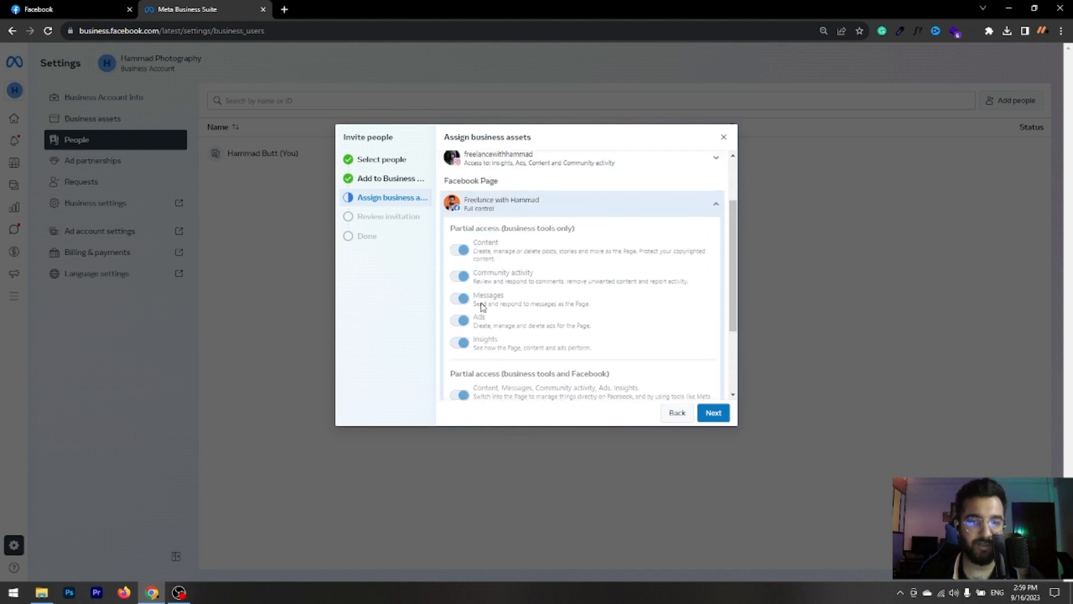
{"action": "left_click", "coordinate": [710, 208]}
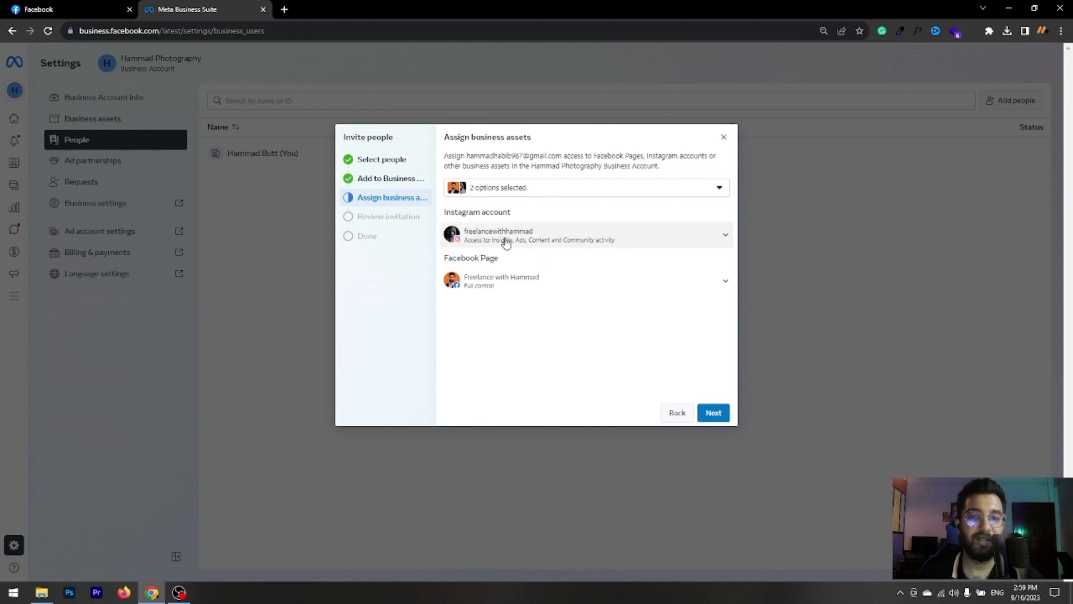
- Check which business assets are selected and which permissions are assigned on the Instagram account
{"action": "left_click", "coordinate": [584, 189]}
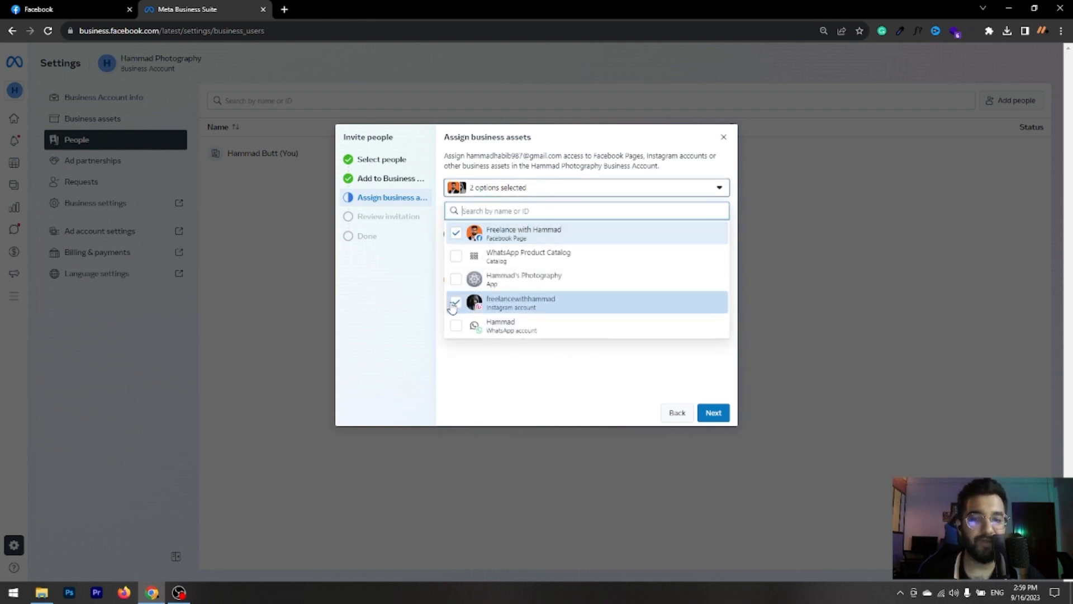
{"action": "left_click", "coordinate": [713, 189]}
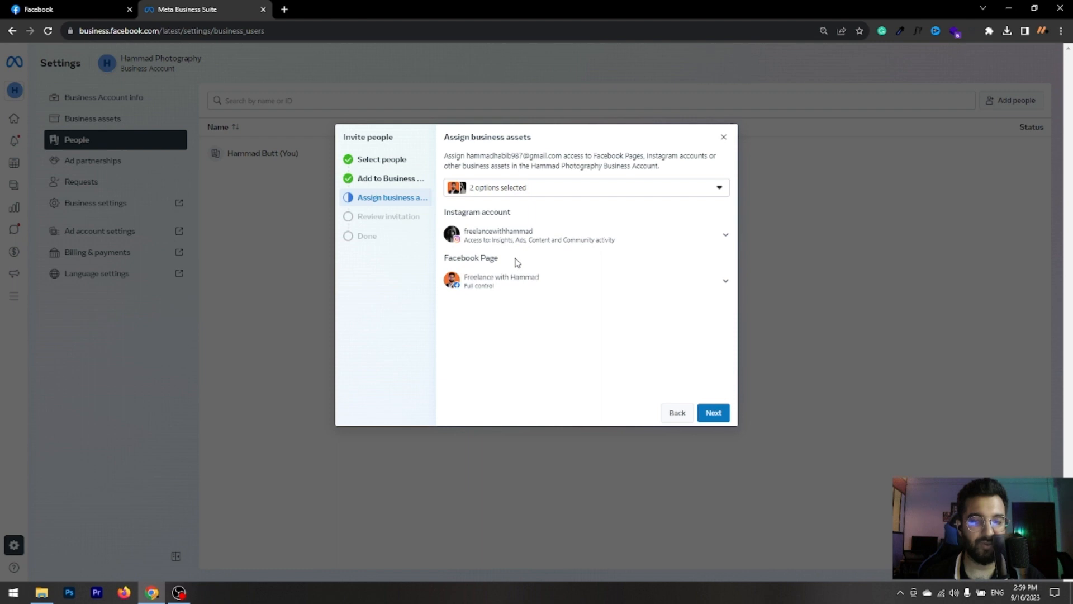
{"action": "left_click", "coordinate": [710, 234]}
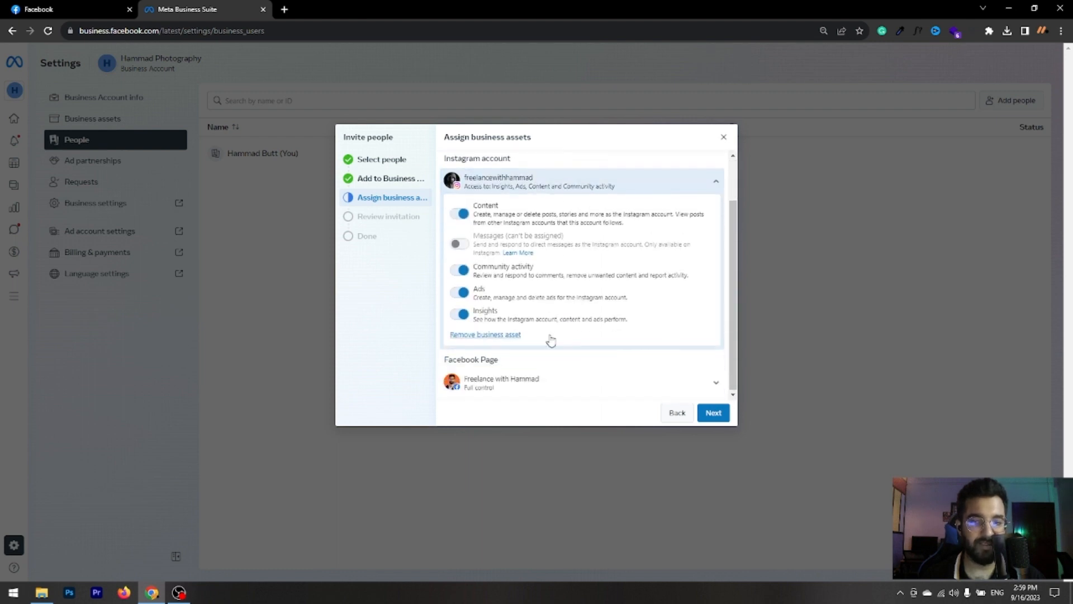
{"action": "scroll", "coordinate": [615, 279], "scroll_direction": "up", "scroll_amount": 3}
{"action": "left_click", "coordinate": [715, 238]}
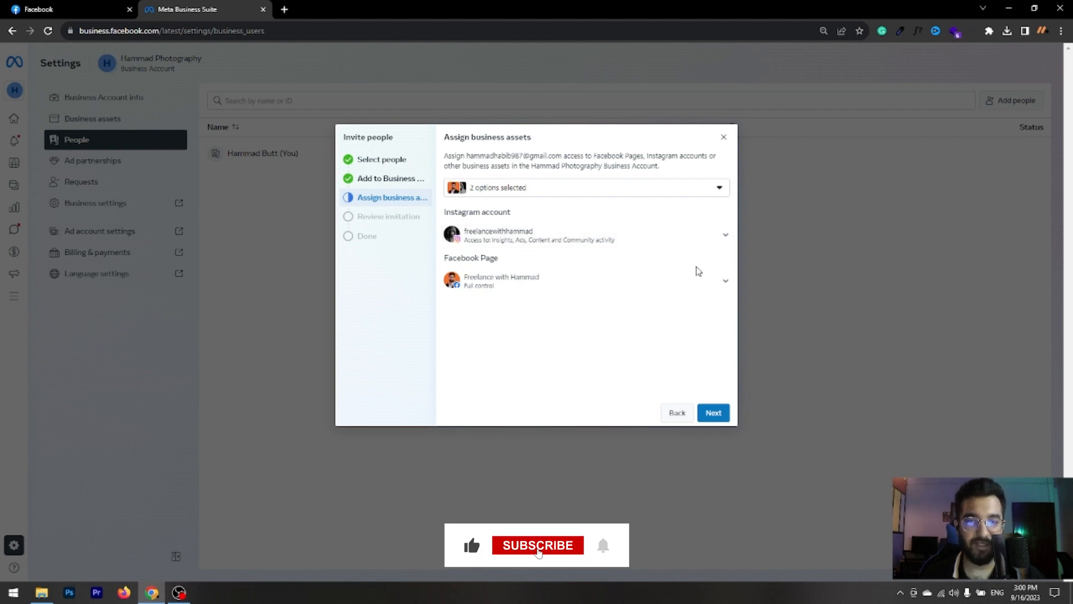
- Review the invitee's email and assigned access, then send the invitation request and finish the invitation
{"action": "left_click", "coordinate": [714, 414]}
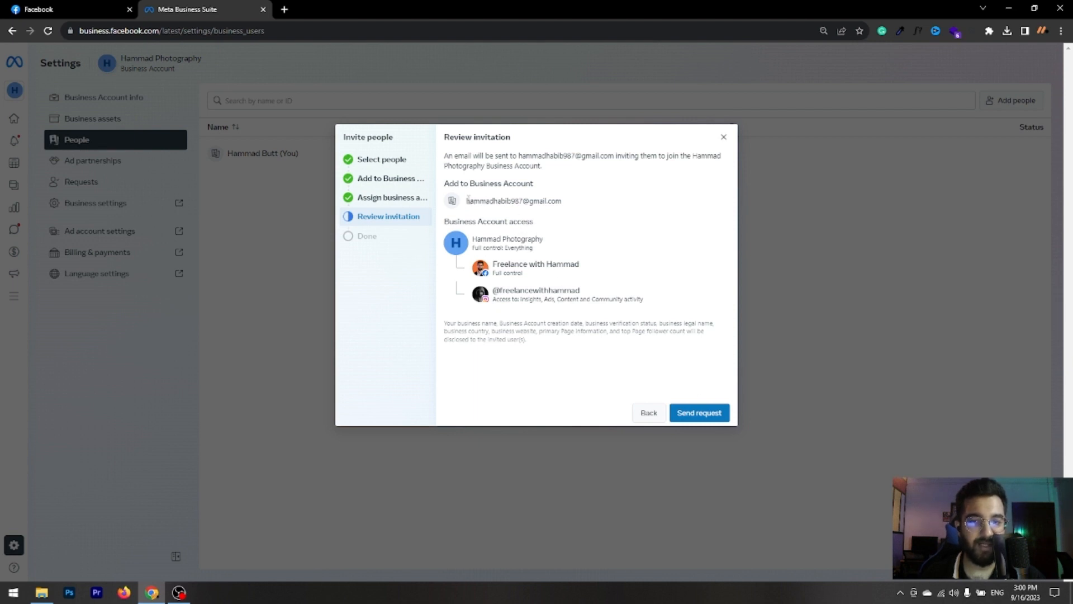
{"action": "left_click_drag", "start_coordinate": [468, 200], "coordinate": [565, 208]}
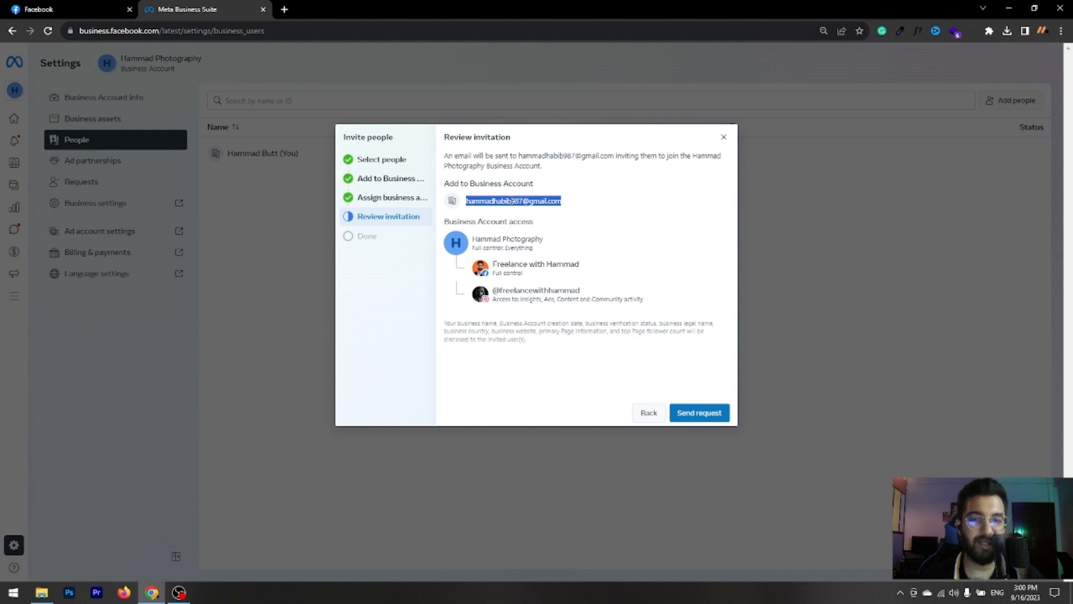
{"action": "left_click", "coordinate": [493, 243]}
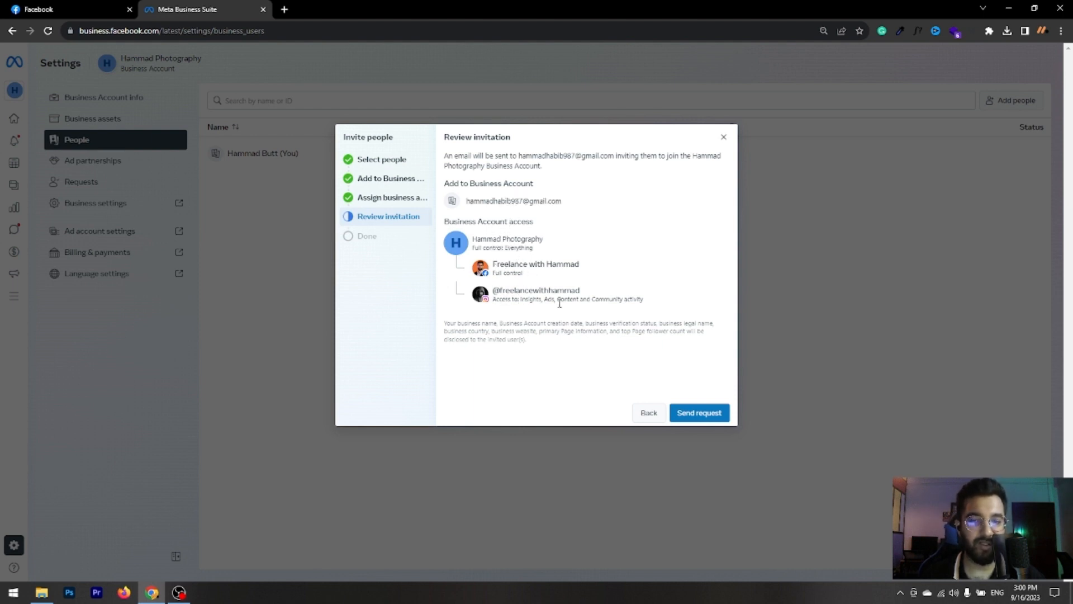
{"action": "left_click", "coordinate": [705, 417]}
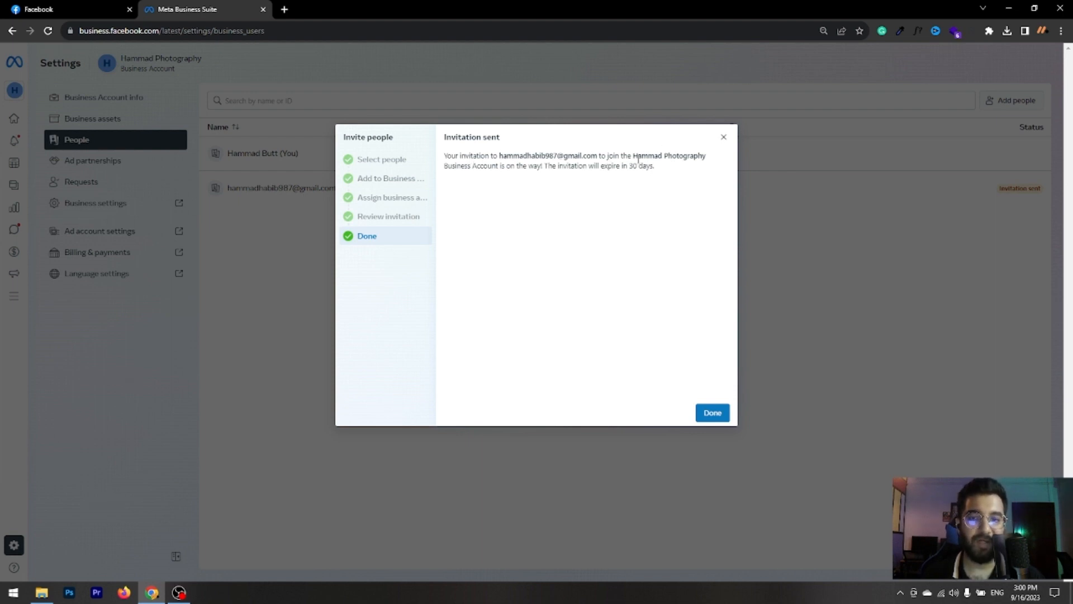
{"action": "left_click_drag", "start_coordinate": [634, 155], "coordinate": [708, 164]}
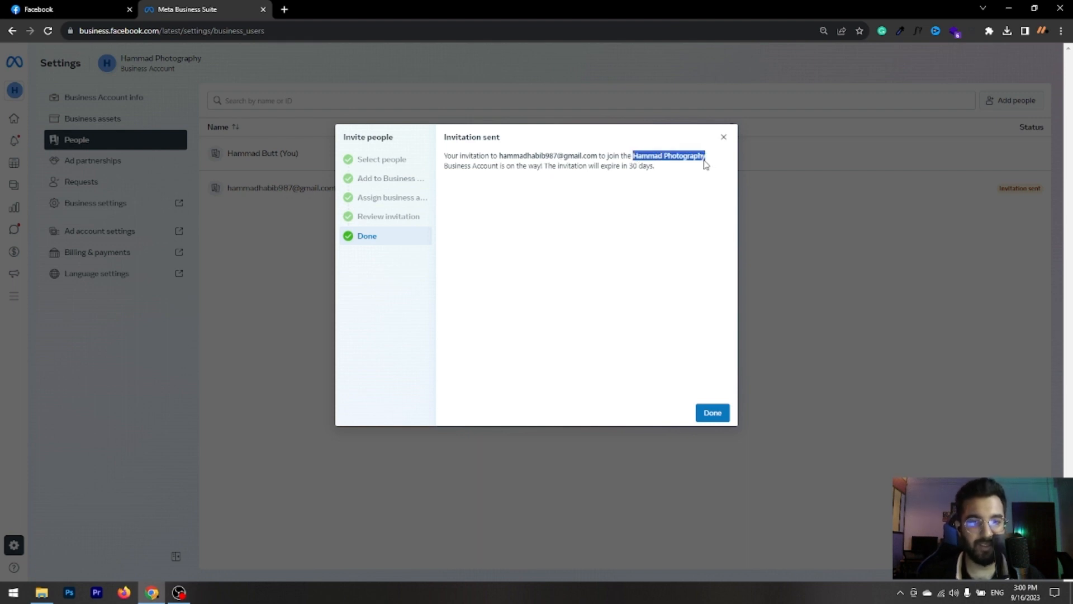
{"action": "left_click", "coordinate": [720, 415]}
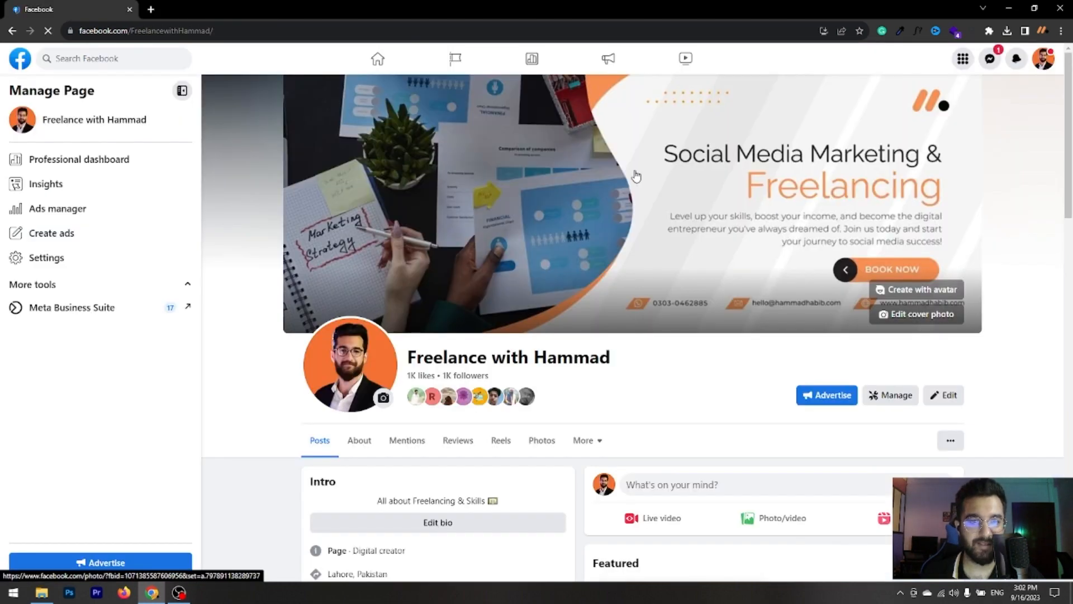
- Check the active profile on the Facebook Page and open its Page access settings under New Pages Experience
{"action": "scroll", "coordinate": [635, 177], "scroll_direction": "down", "scroll_amount": 4}
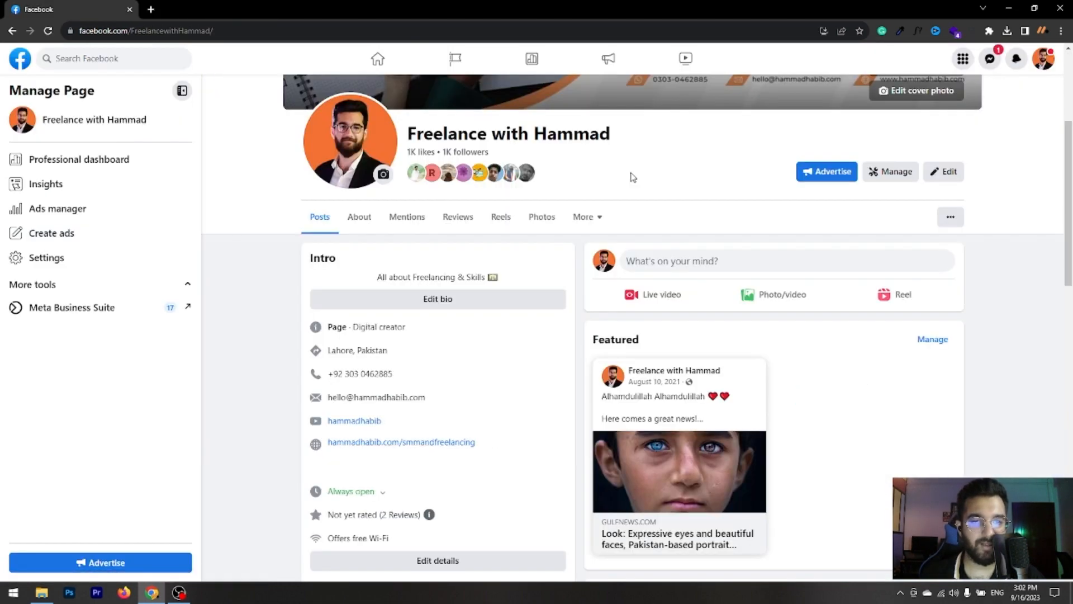
{"action": "scroll", "coordinate": [833, 309], "scroll_direction": "up", "scroll_amount": 3}
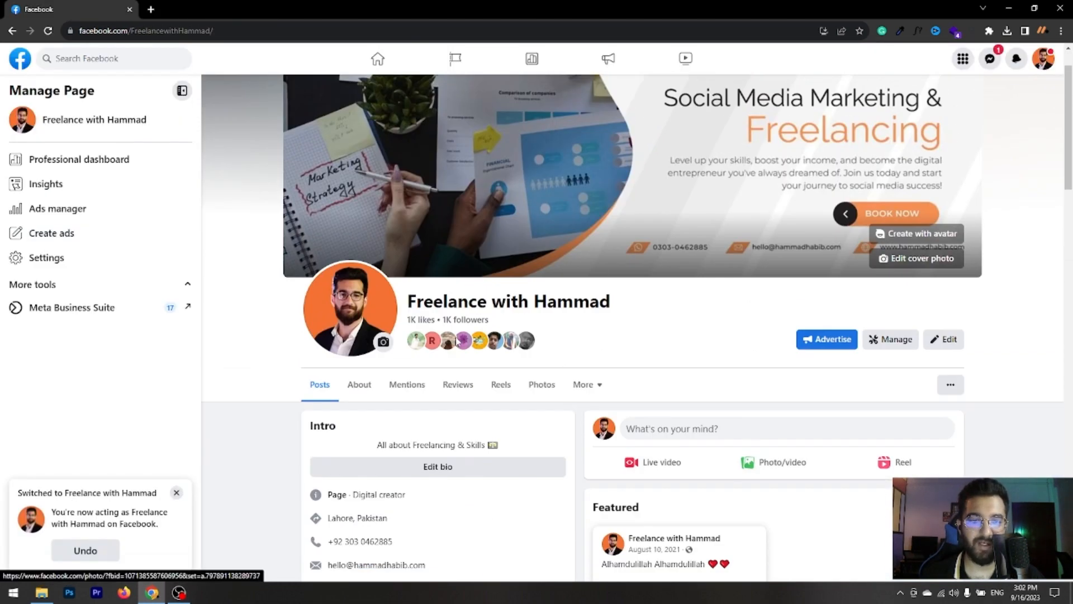
{"action": "left_click", "coordinate": [176, 493]}
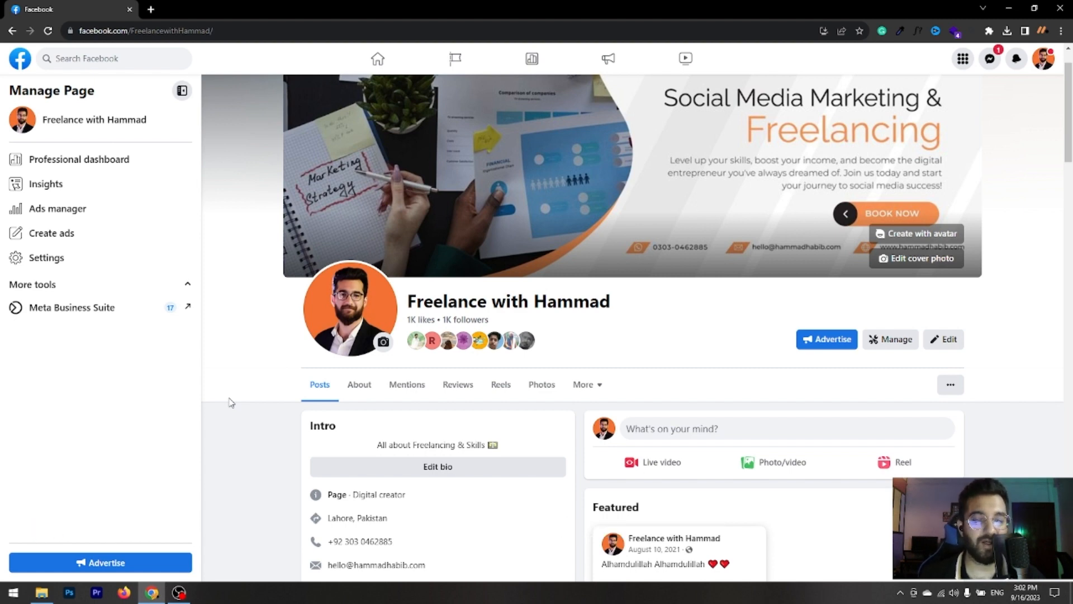
{"action": "left_click", "coordinate": [1044, 62]}
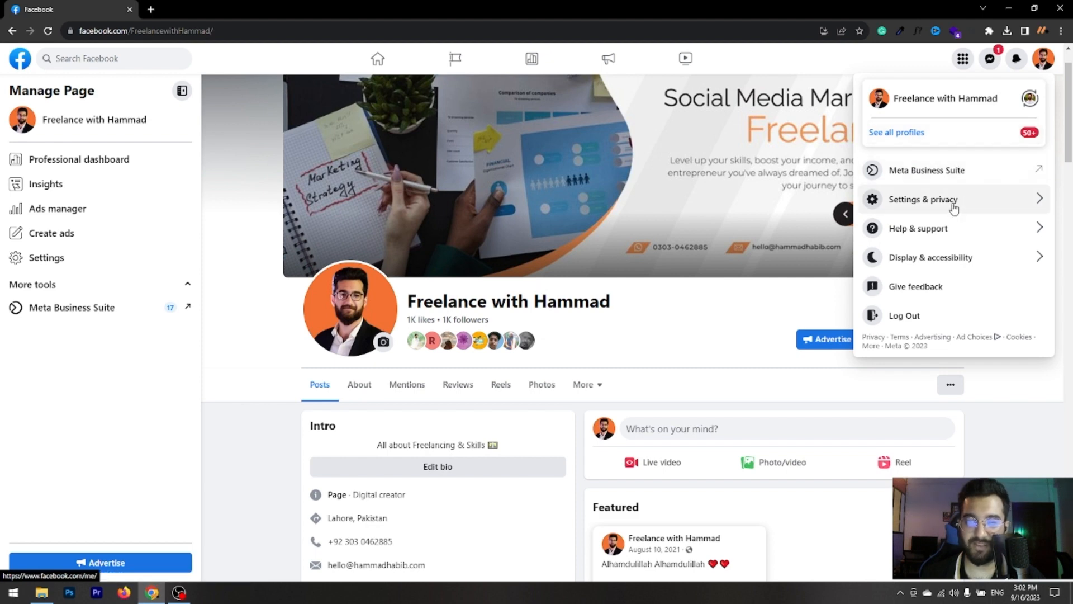
{"action": "left_click", "coordinate": [1043, 60]}
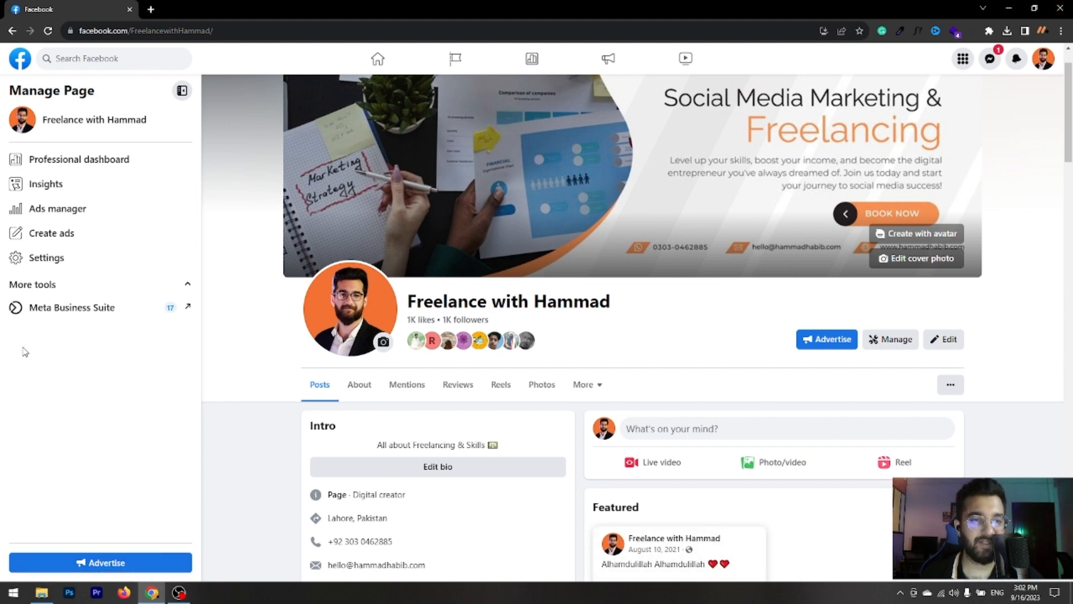
{"action": "left_click", "coordinate": [26, 266]}
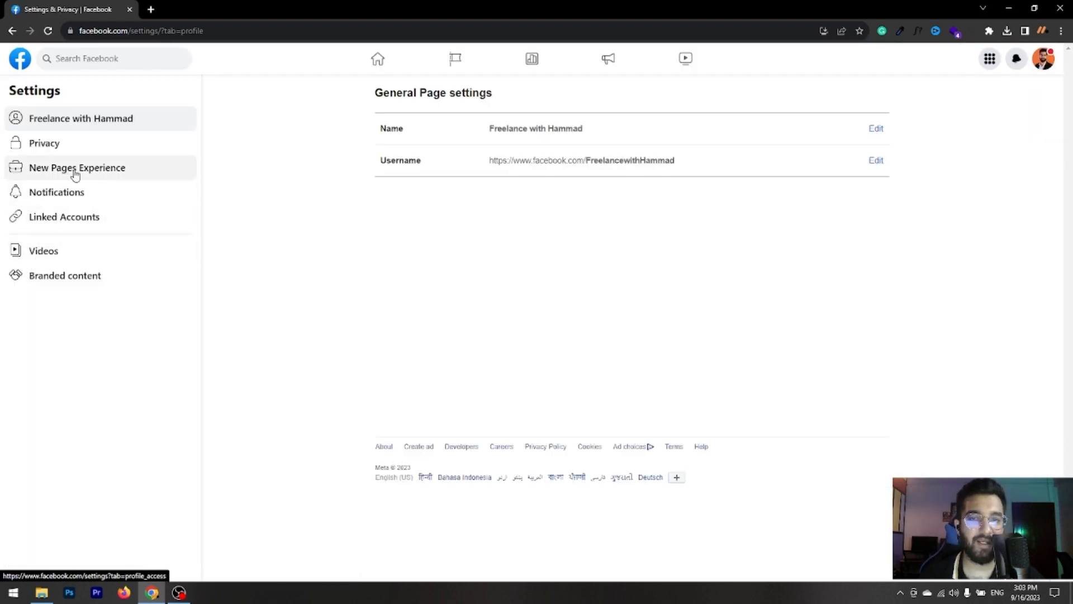
{"action": "left_click", "coordinate": [83, 175]}
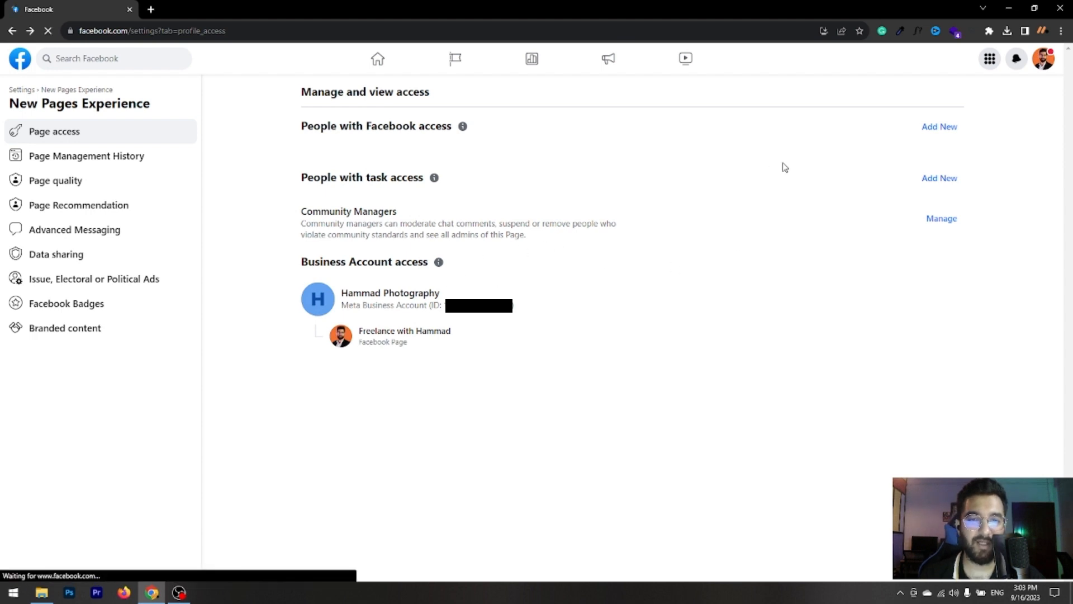
- Try to add a person with Facebook access to the Page and allow them full control
{"action": "left_click", "coordinate": [945, 133]}
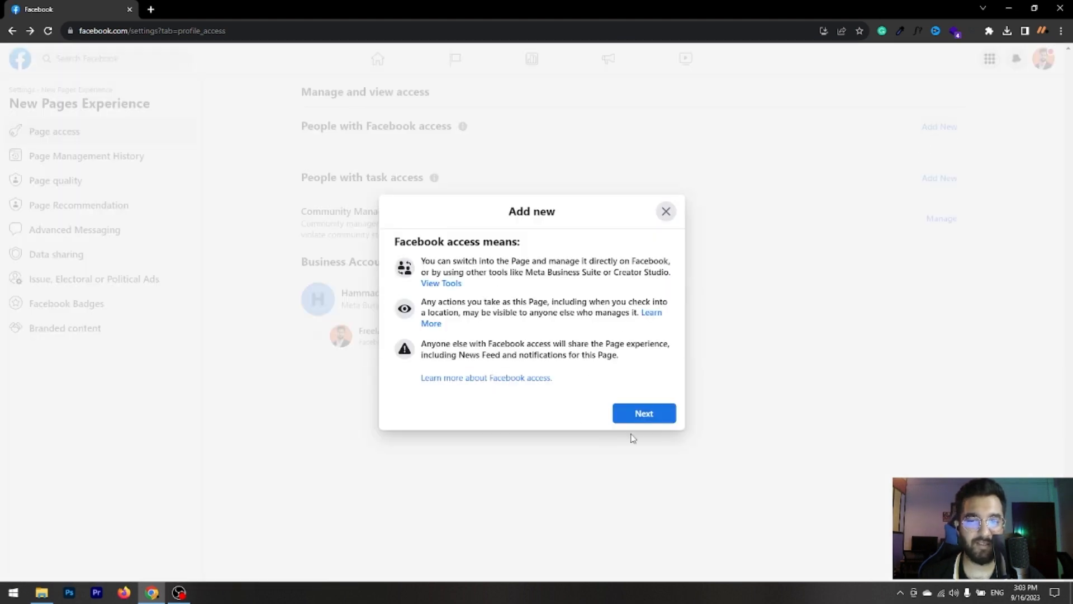
{"action": "left_click", "coordinate": [642, 418]}
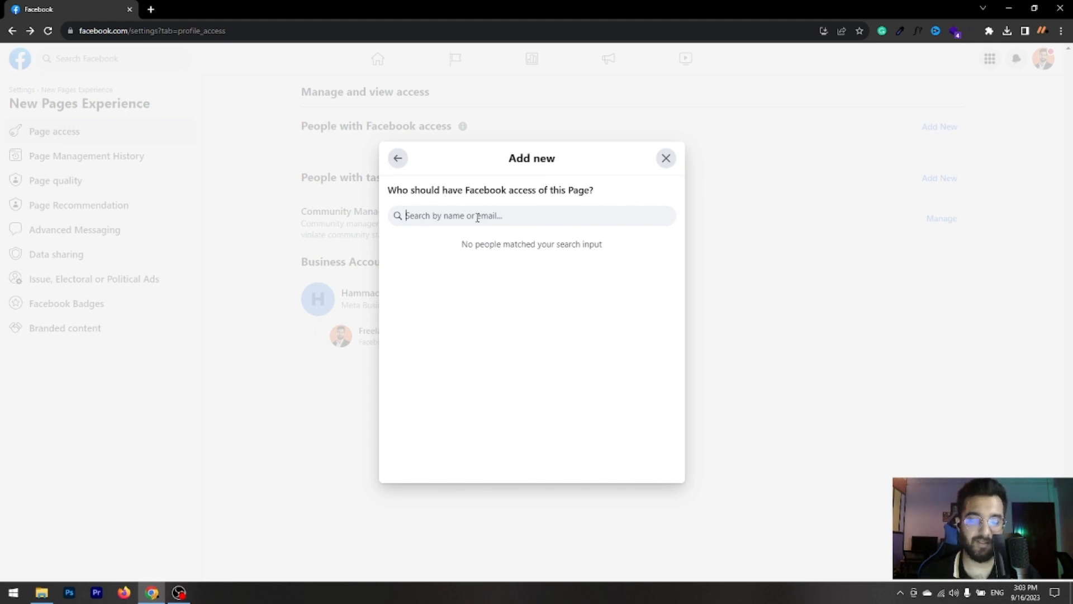
{"action": "type", "text": "Hammad"}
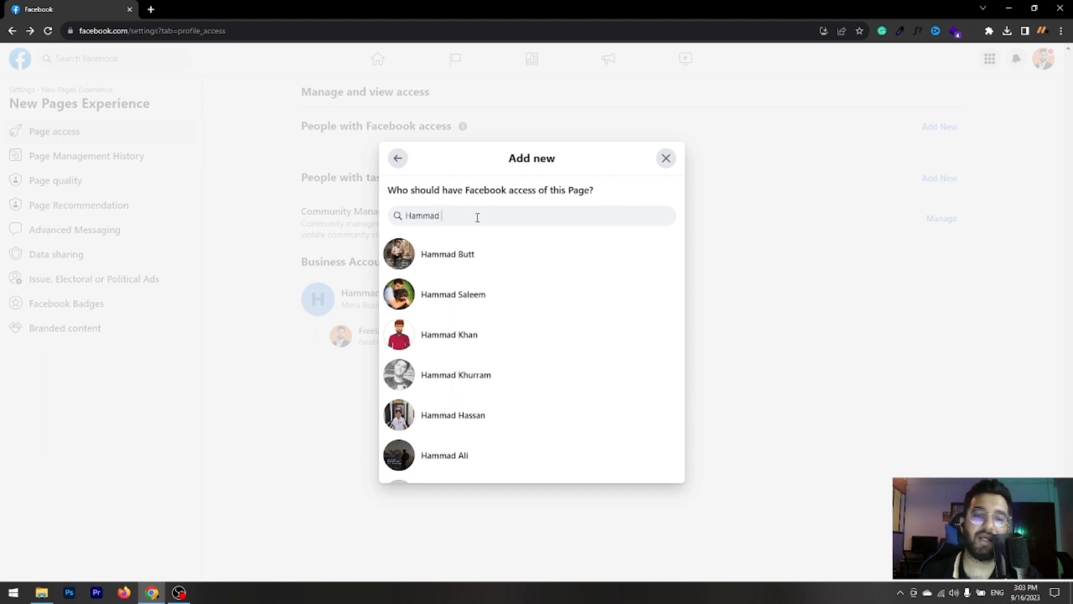
{"action": "left_click", "coordinate": [458, 347]}
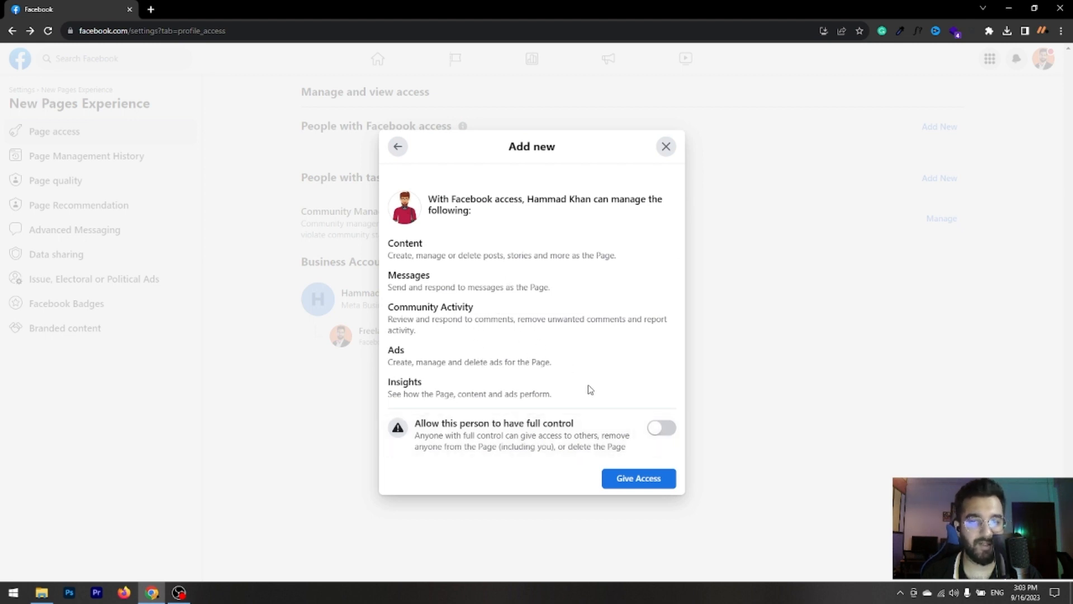
{"action": "left_click", "coordinate": [660, 427]}
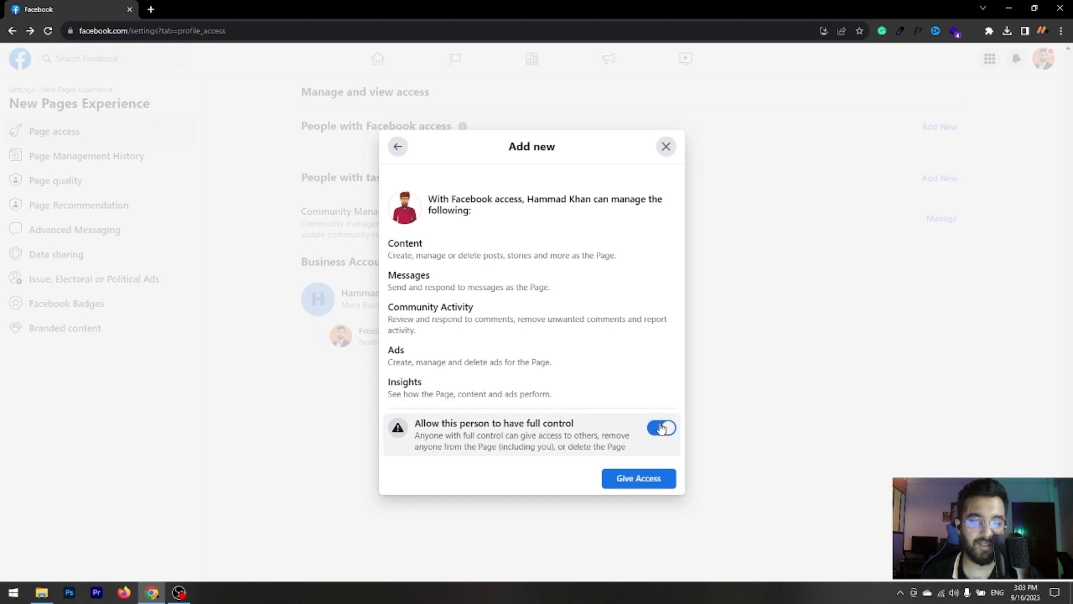
{"action": "left_click", "coordinate": [643, 480]}
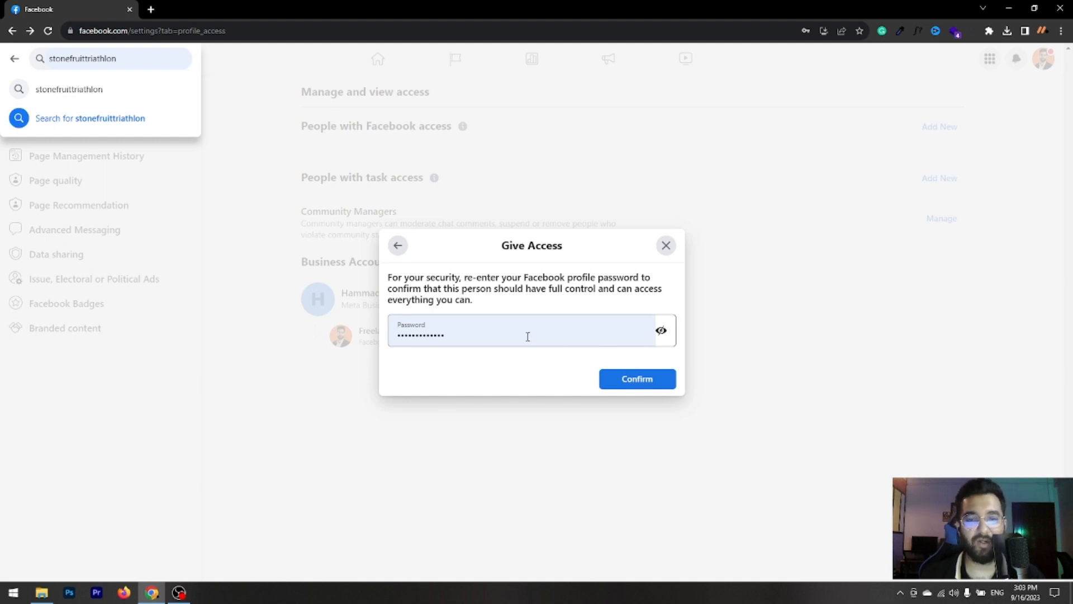
{"action": "left_click", "coordinate": [667, 246]}
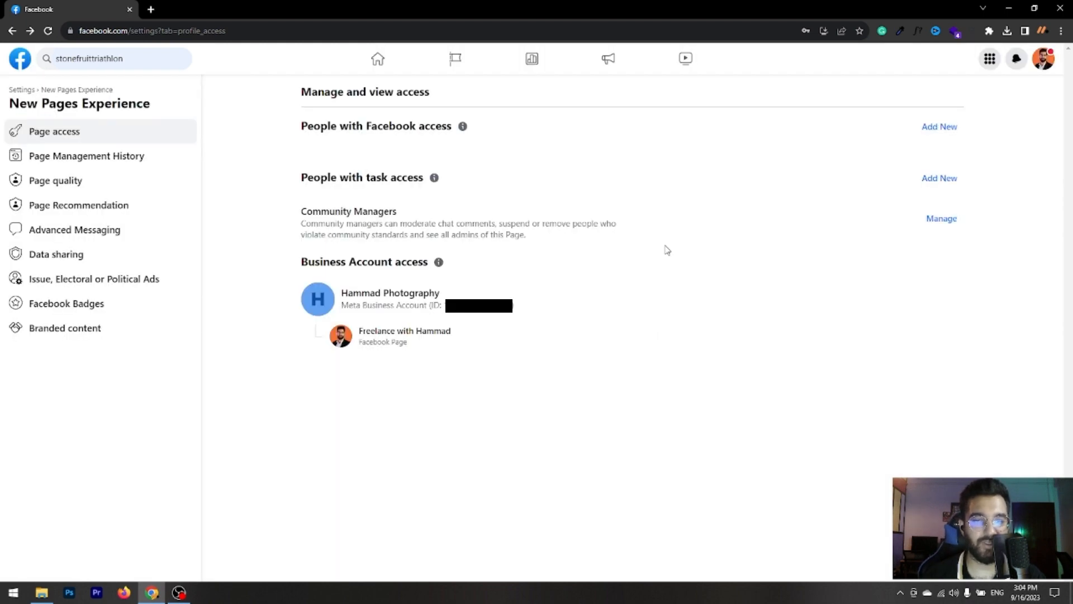